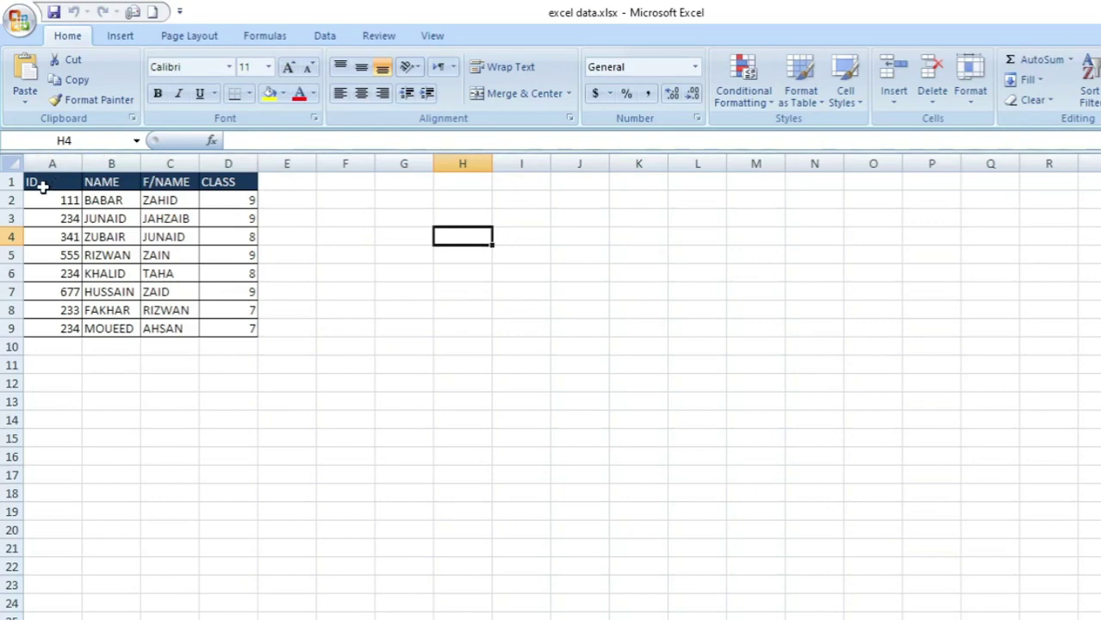
pyautogui.moveTo(41, 179); pyautogui.dragTo(238, 331)
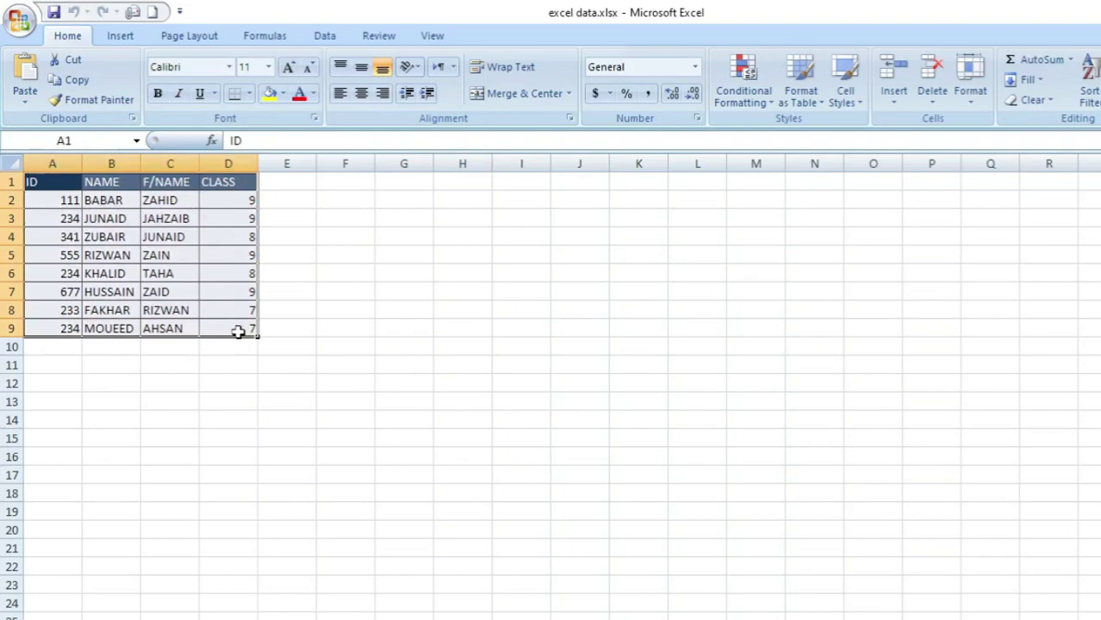
pyautogui.click(90, 398)
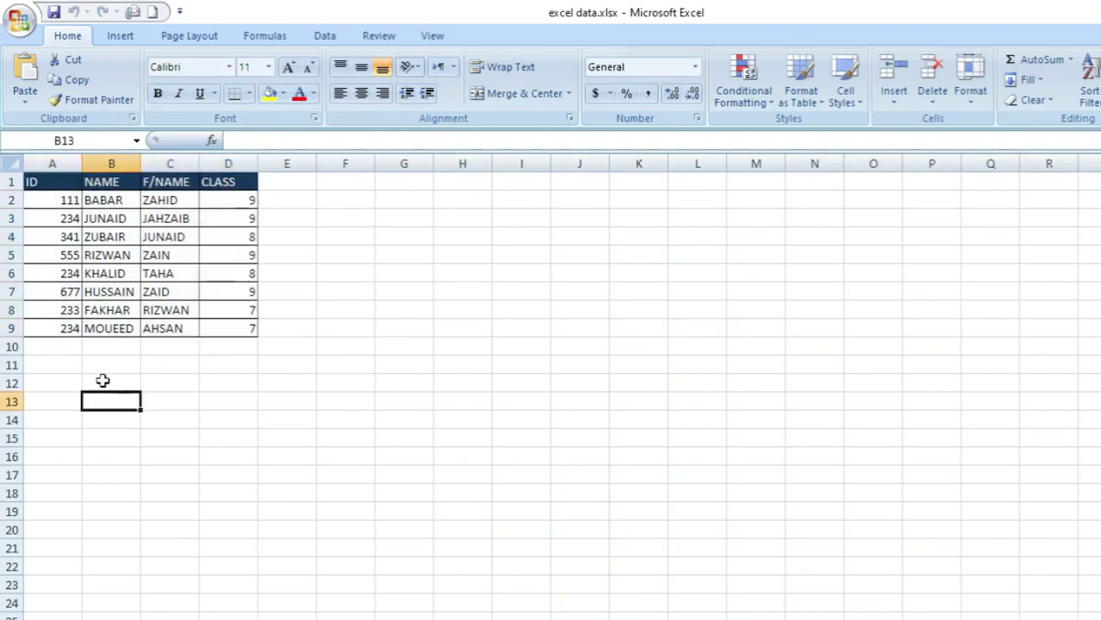
pyautogui.moveTo(111, 328); pyautogui.dragTo(113, 236)
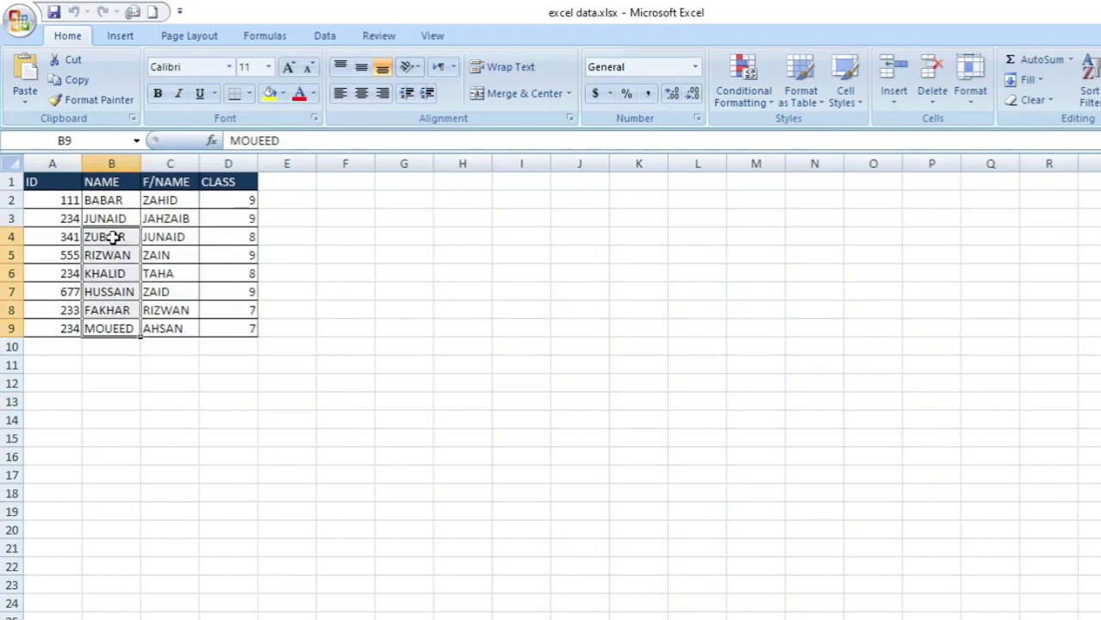
# Step: Enter the formula =COUNT(A2:A9) in cell A12 to count the numeric entries in the ID column
pyautogui.click(99, 403)
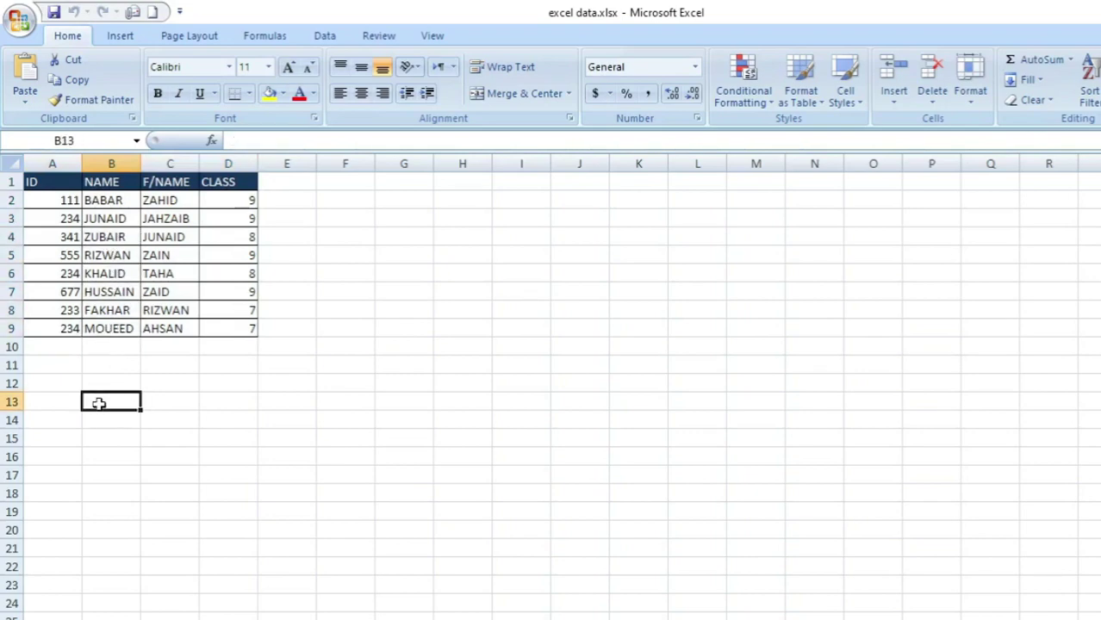
pyautogui.press('Up')
pyautogui.press('Left')
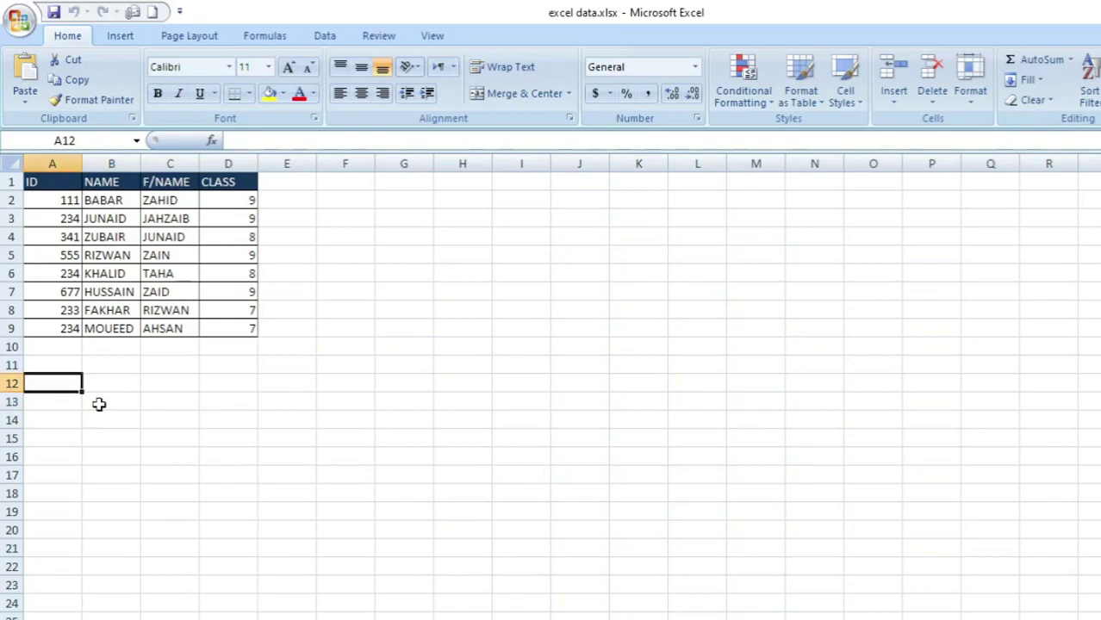
pyautogui.write('=')
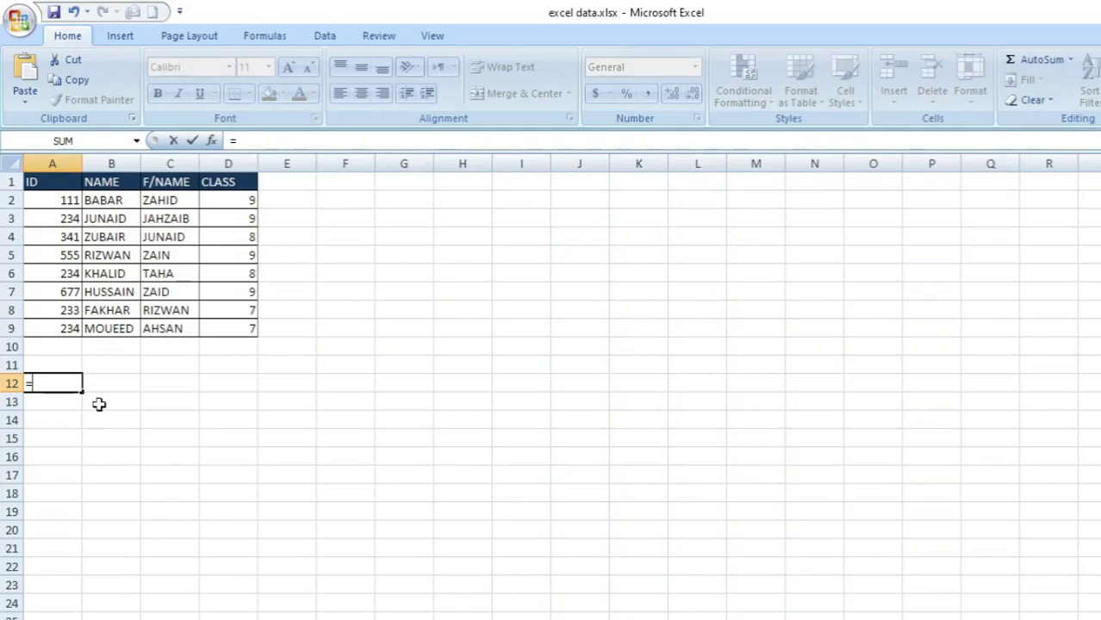
pyautogui.write('count')
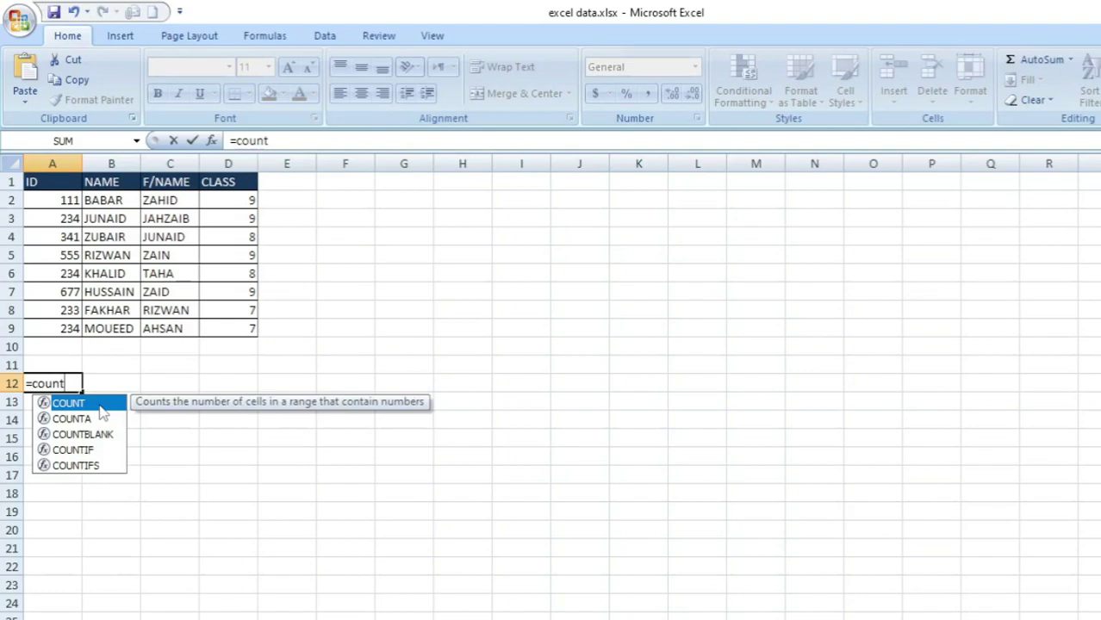
pyautogui.write('(')
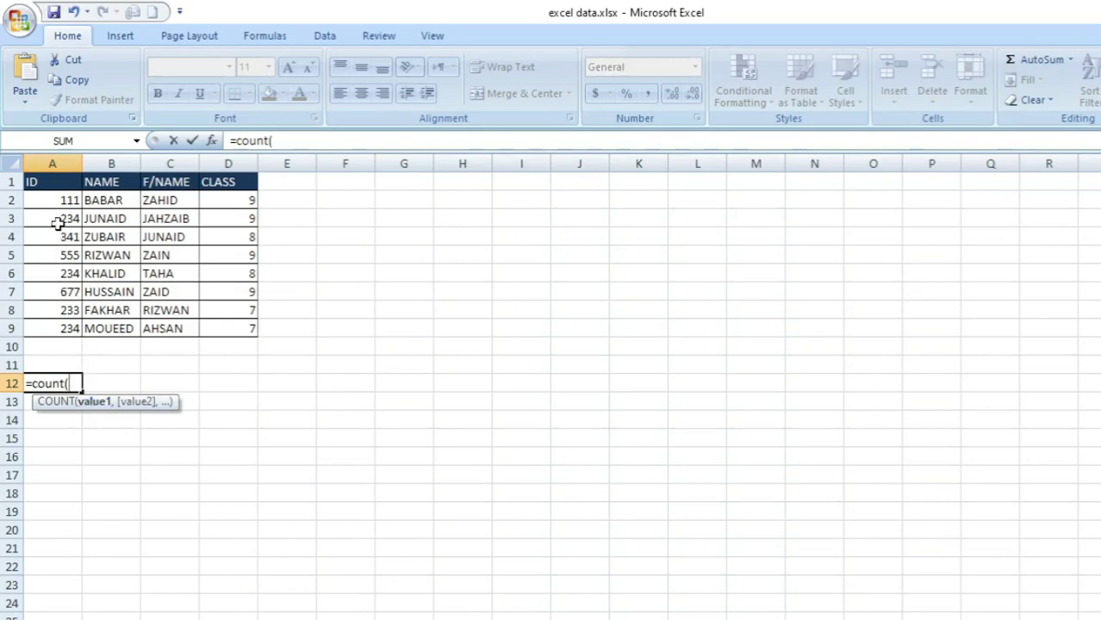
pyautogui.moveTo(55, 199); pyautogui.dragTo(55, 323)
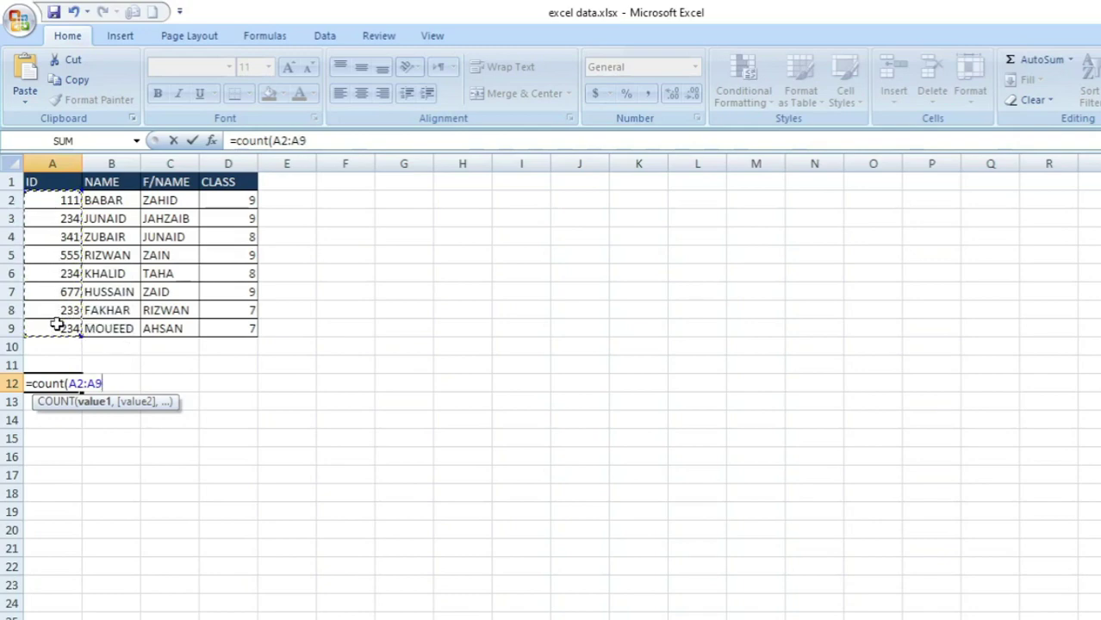
pyautogui.write(')')
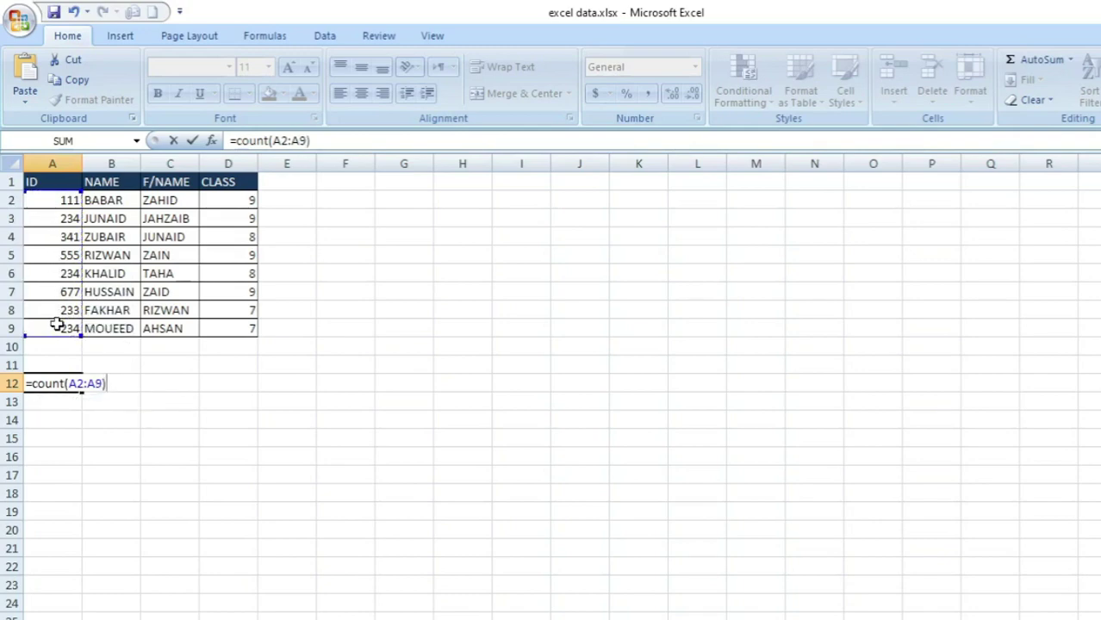
pyautogui.press('Return')
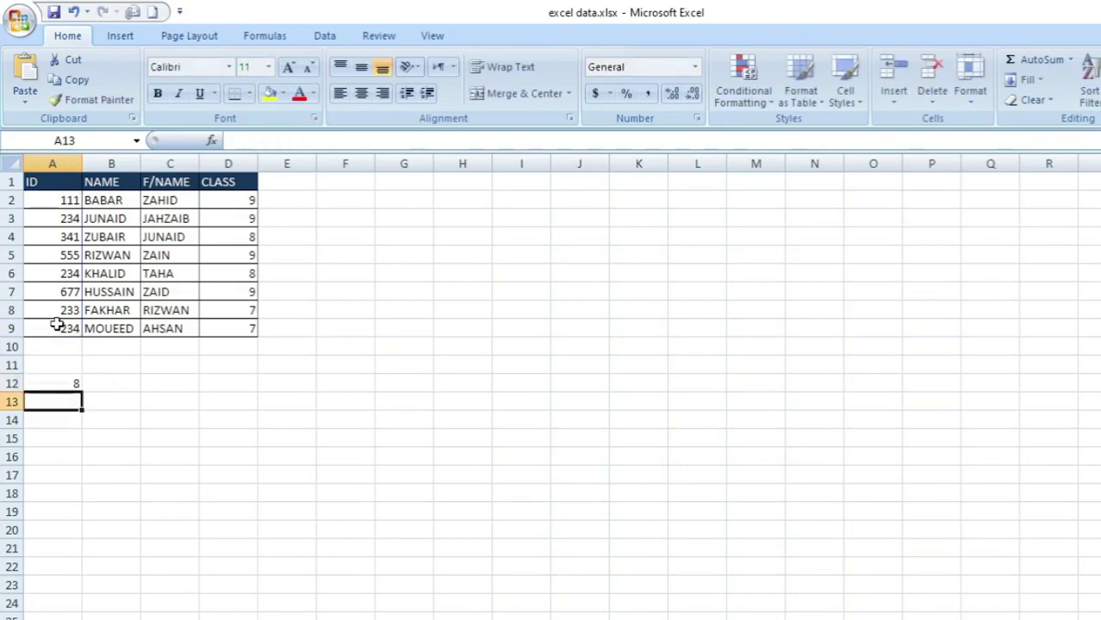
# Step: Enter the formula =COUNT(B2:B9) in cell B12 to try the numeric count on the NAME column
pyautogui.press('Up')
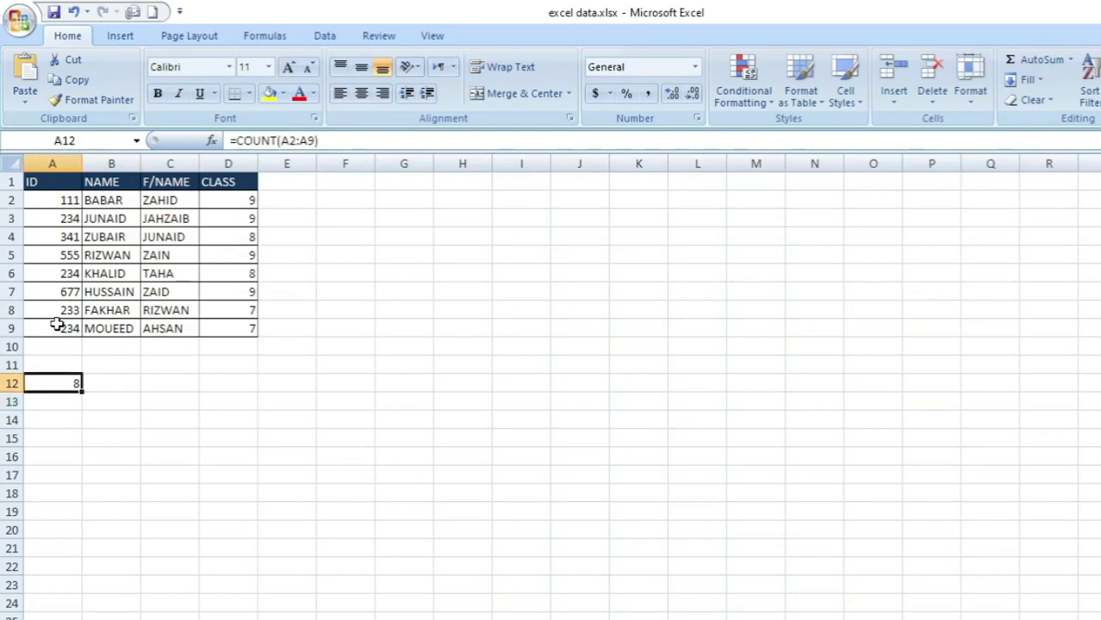
pyautogui.press('Right')
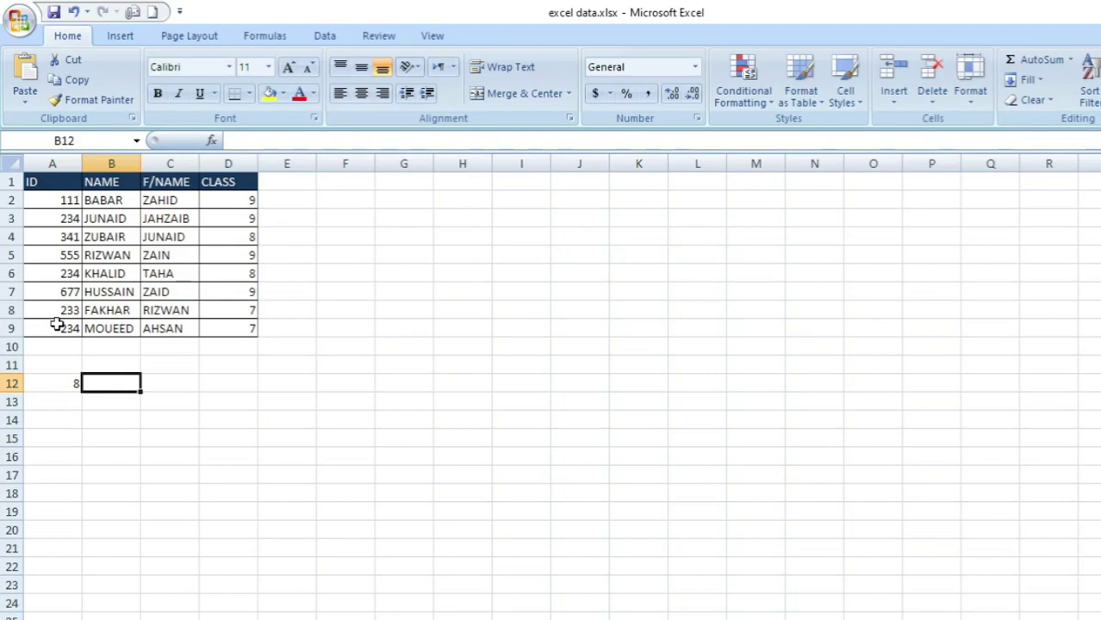
pyautogui.write('=count')
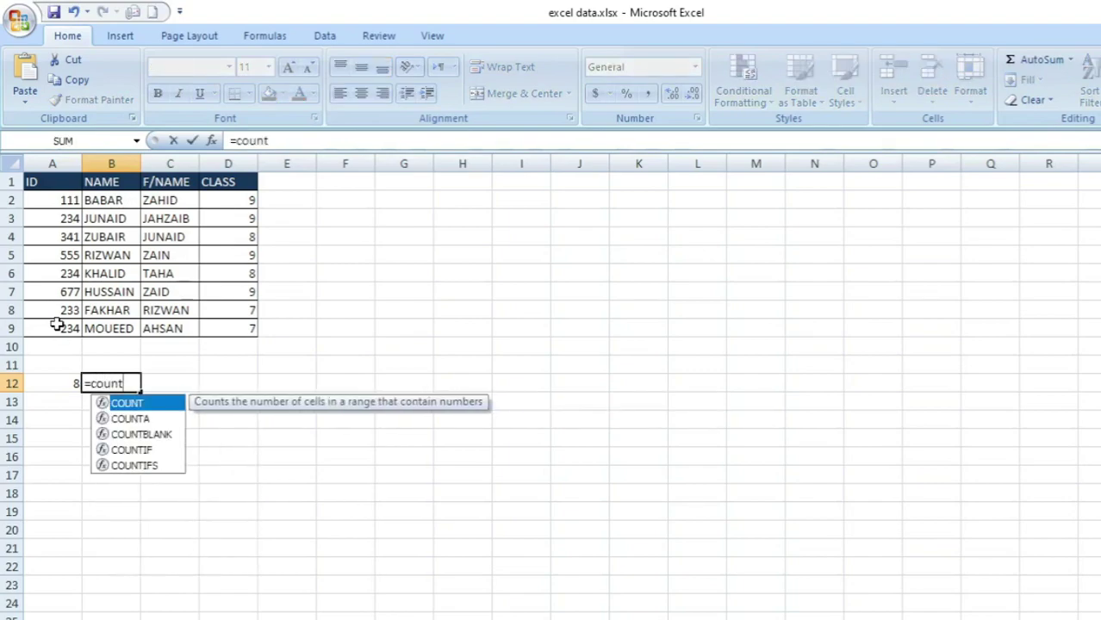
pyautogui.write('(')
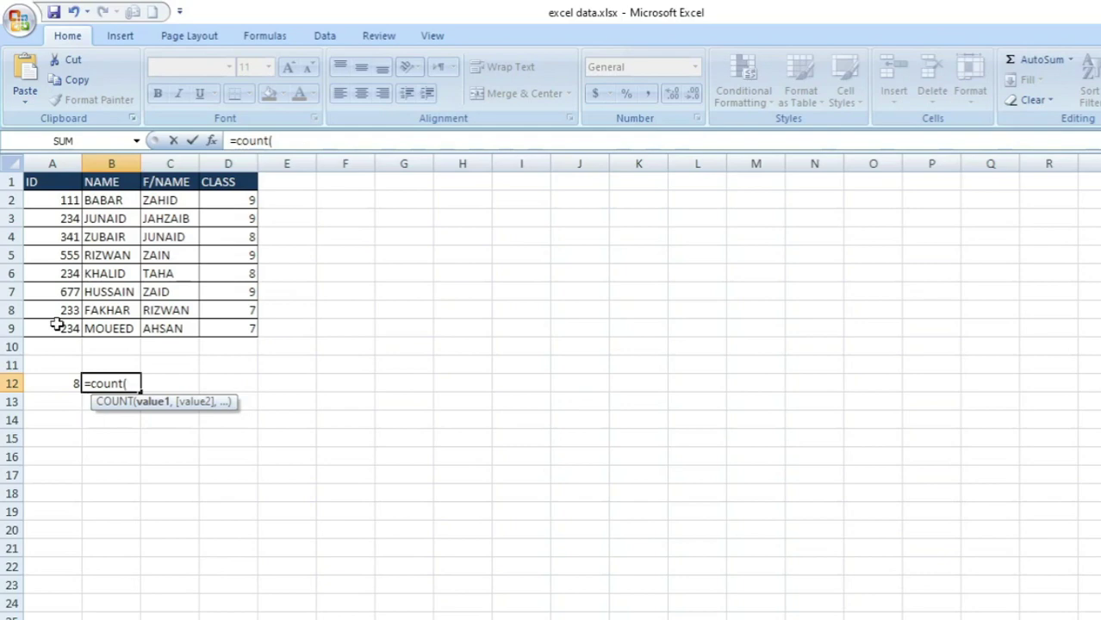
pyautogui.moveTo(94, 328); pyautogui.dragTo(102, 202)
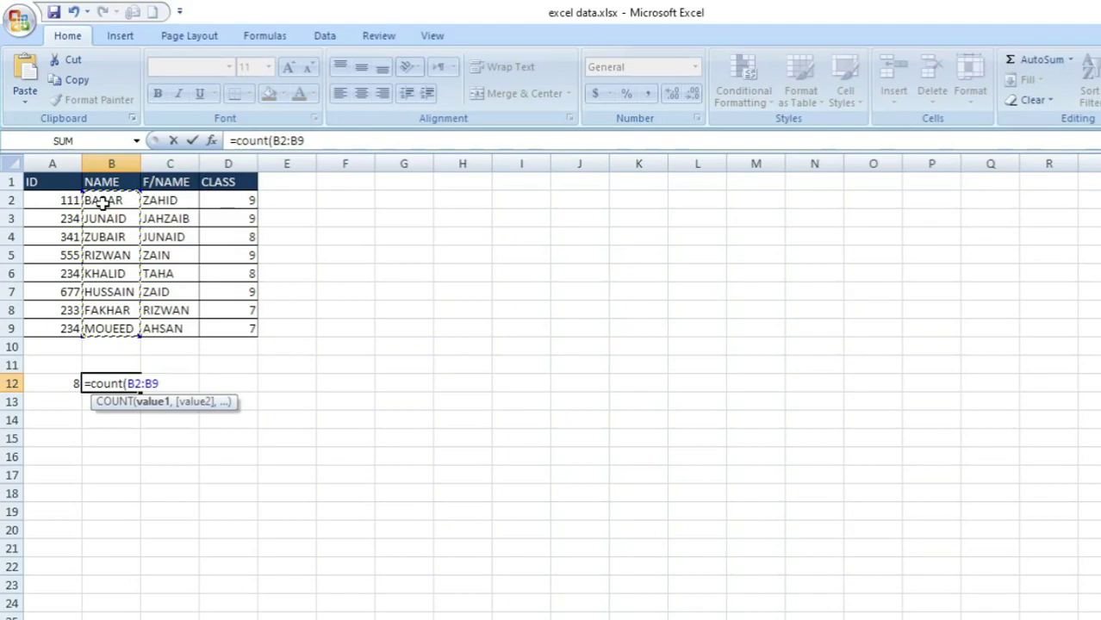
pyautogui.write(')')
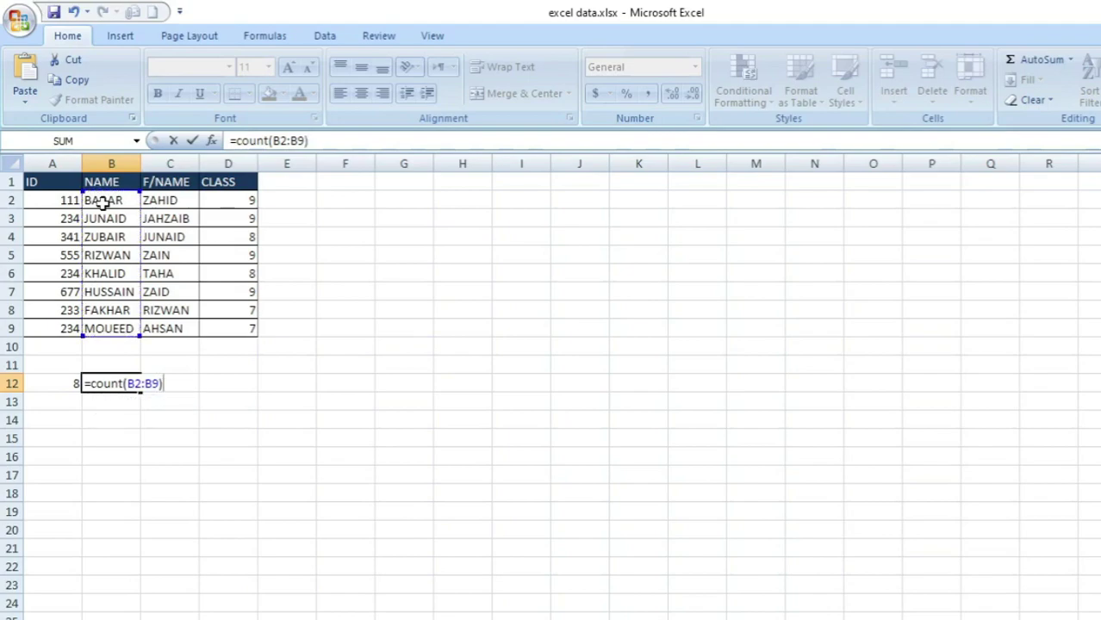
pyautogui.press('Return')
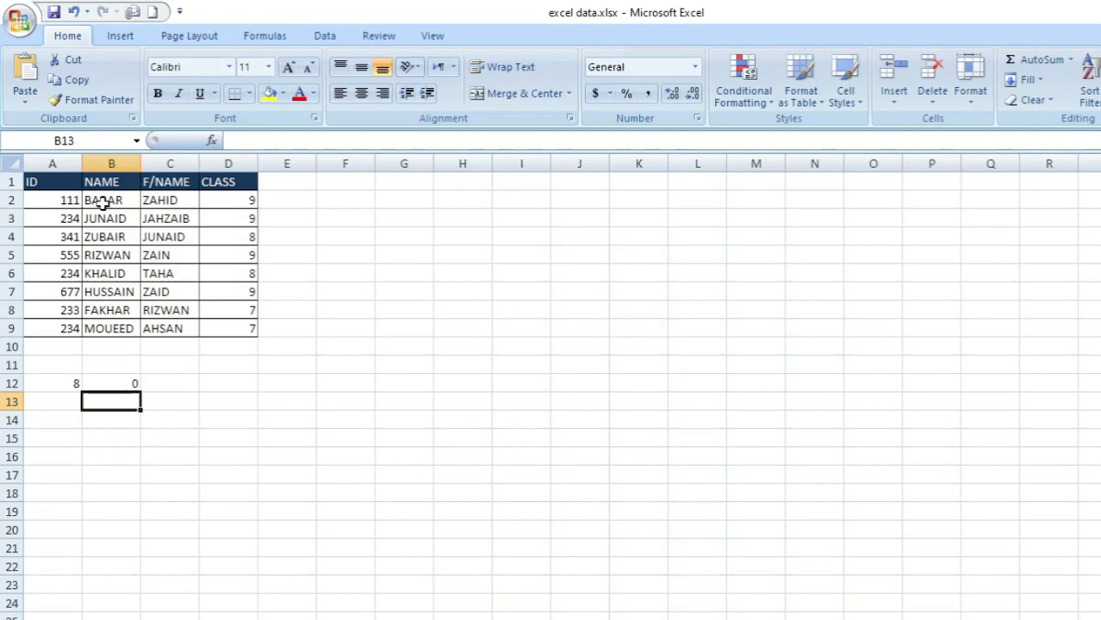
# Step: Replace the formula in cell B12 with =COUNTA(B2:B9) to count the non-empty cells in the NAME column
pyautogui.press('Up')
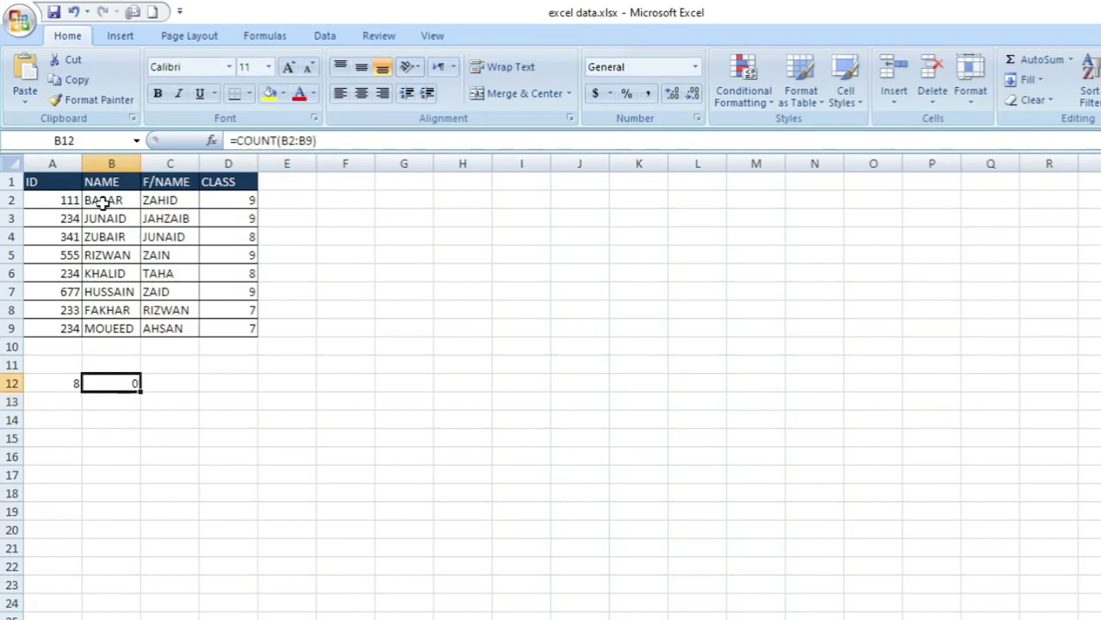
pyautogui.press('Left')
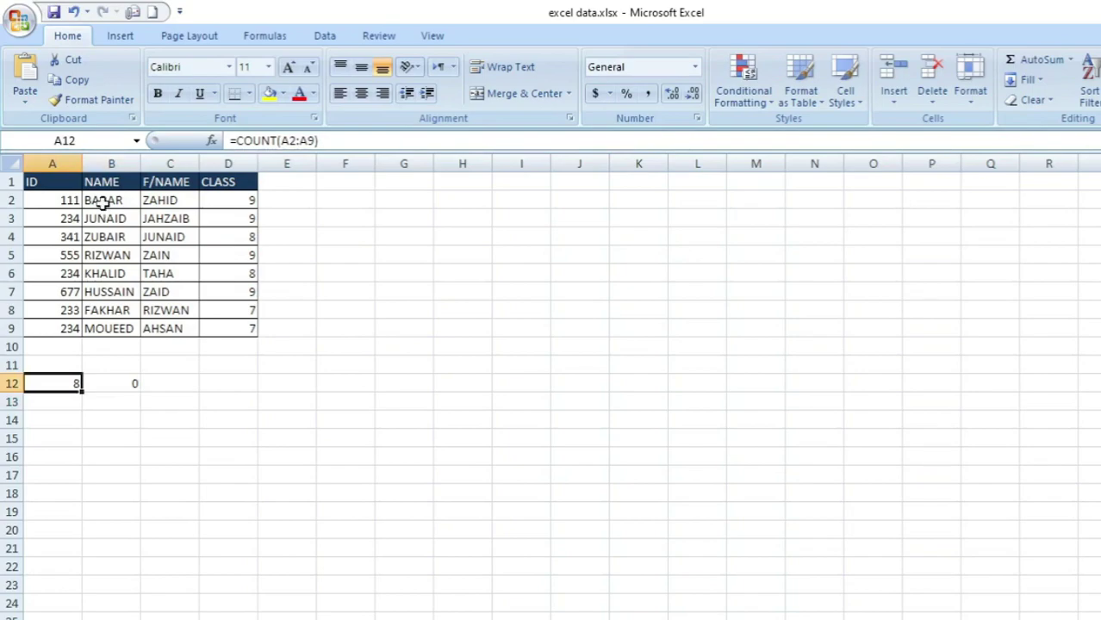
pyautogui.press('Right')
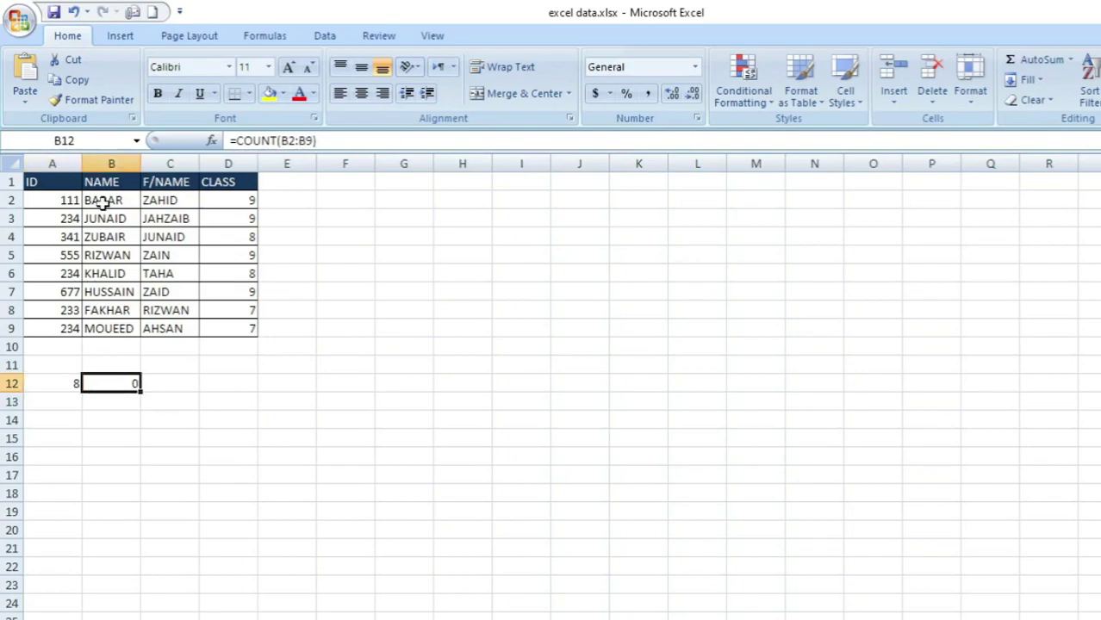
pyautogui.write('=count')
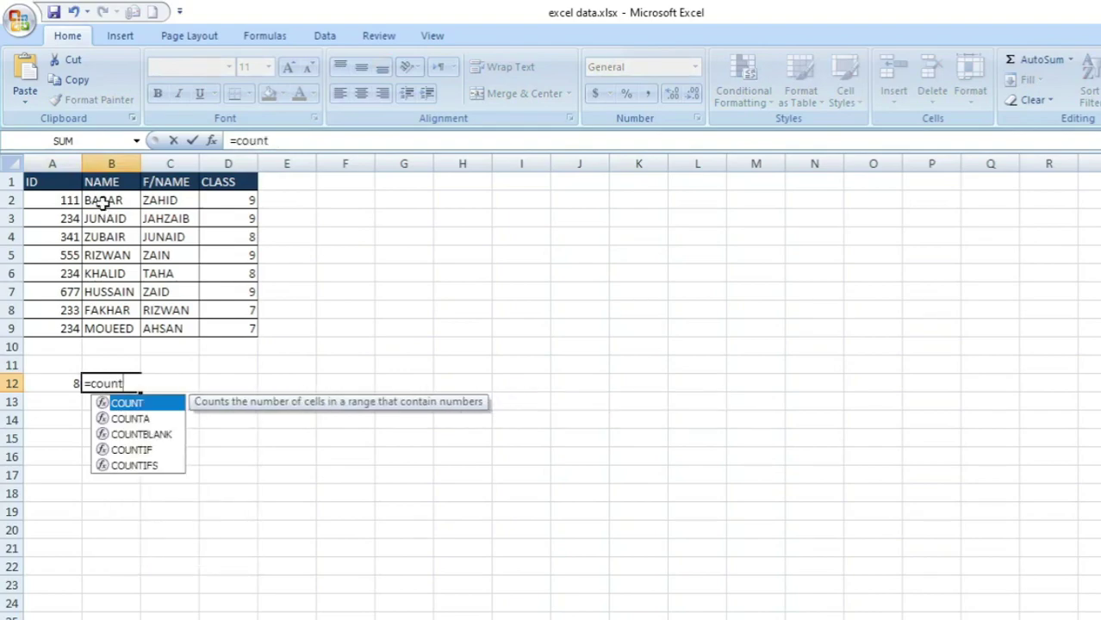
pyautogui.press('Down')
pyautogui.write('a')
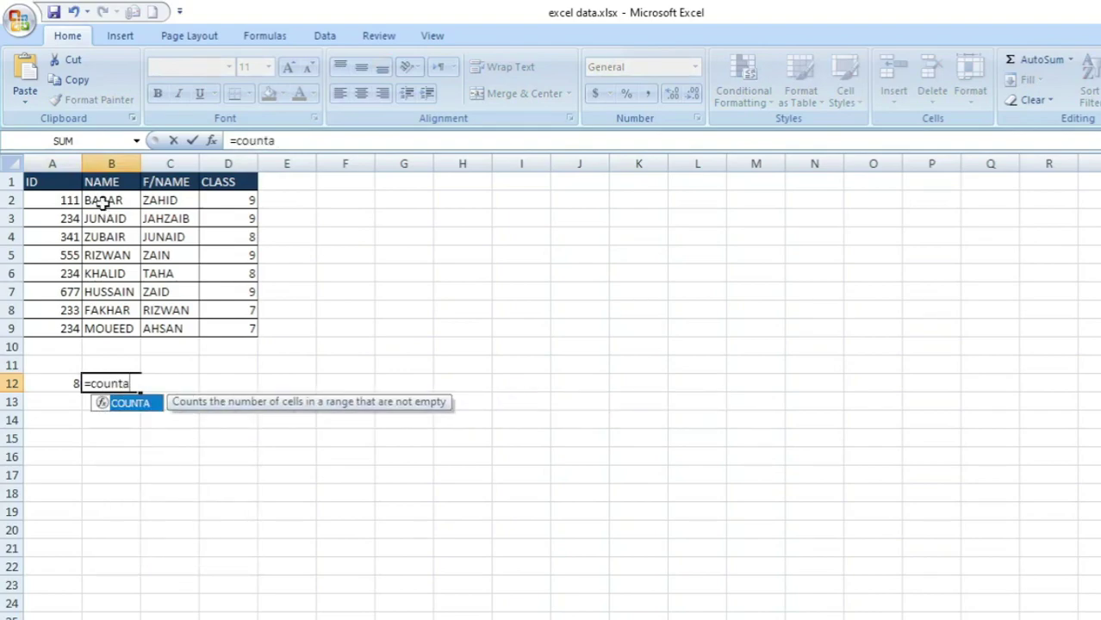
pyautogui.write('(')
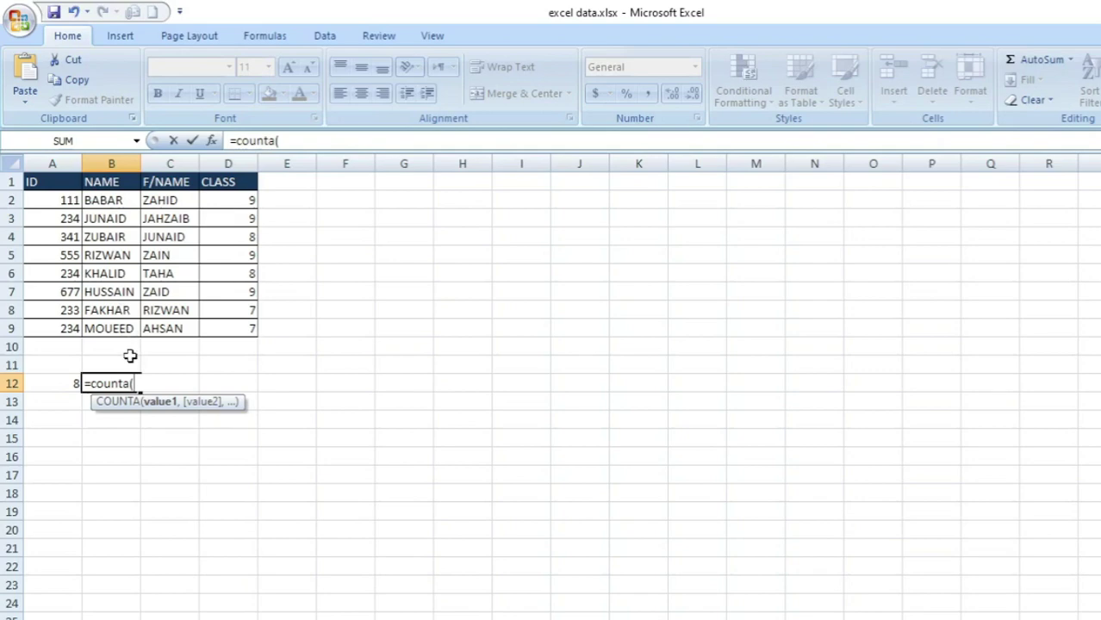
pyautogui.moveTo(123, 325); pyautogui.dragTo(121, 202)
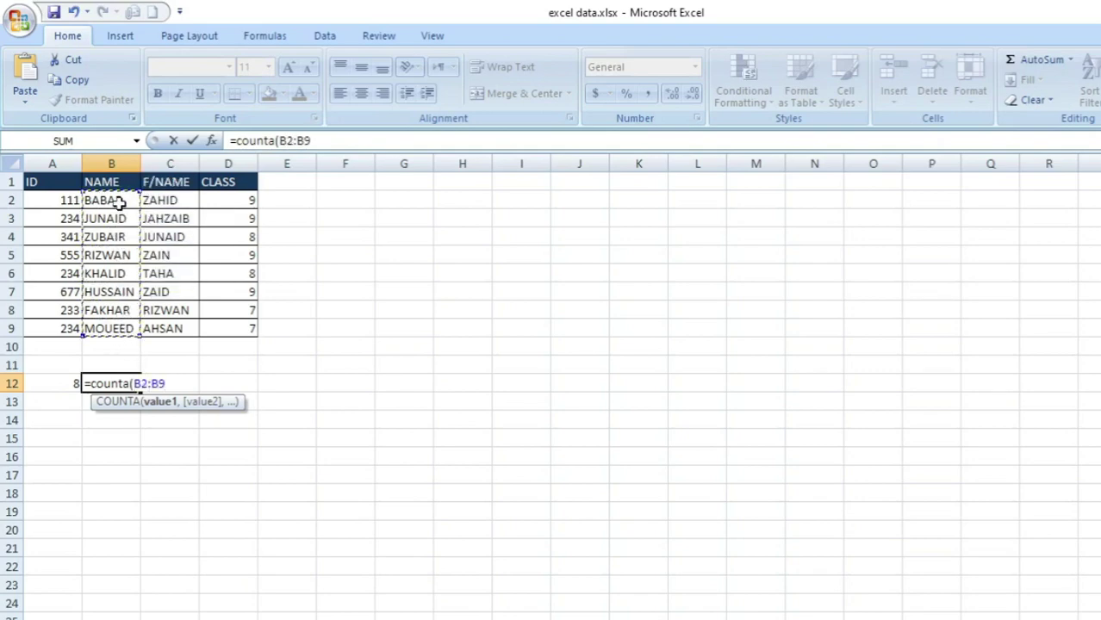
pyautogui.write(')')
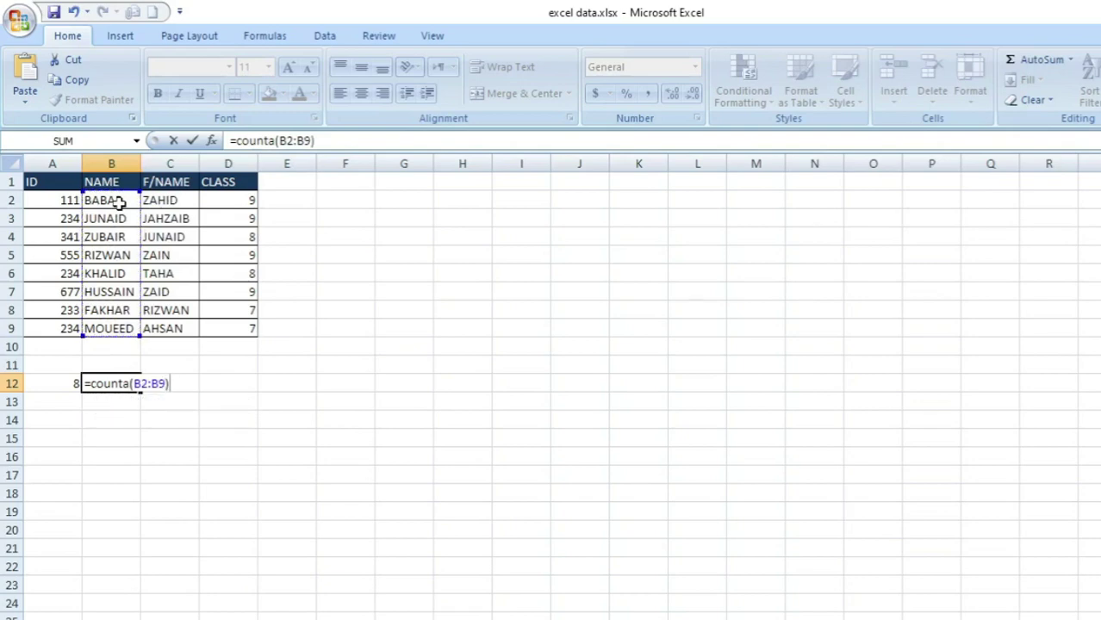
pyautogui.press('Return')
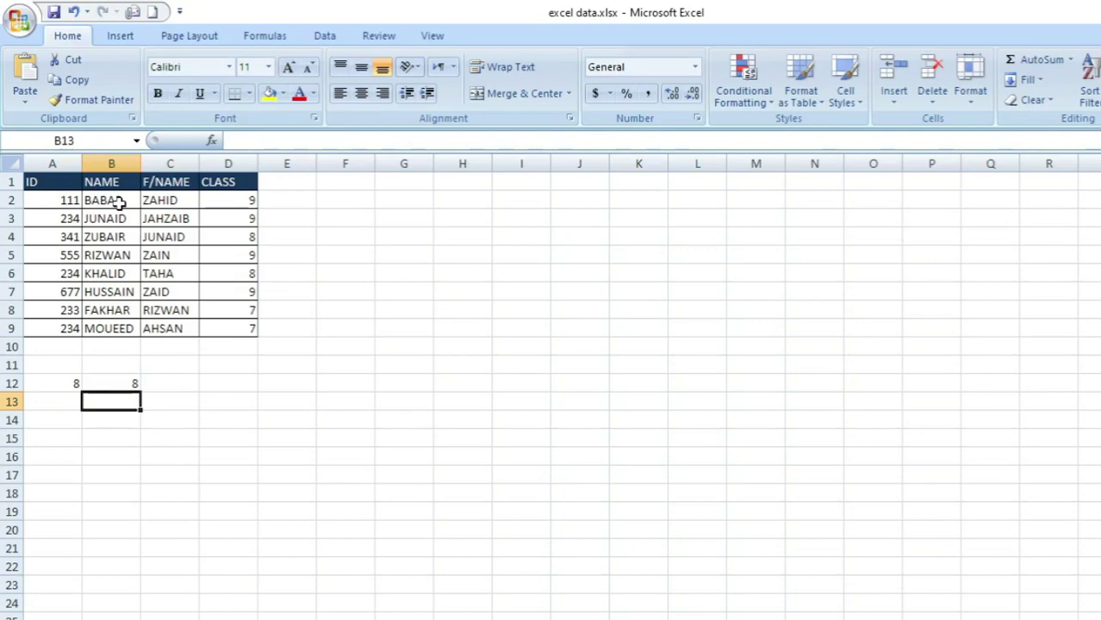
# Step: Replace the name in cell B6 with the number 8787 and return to the COUNTA formula in B12
pyautogui.press('Up')
pyautogui.press('Up')
pyautogui.press('Up')
pyautogui.press('Up')
pyautogui.press('Up')
pyautogui.press('Up')
pyautogui.press('Up')
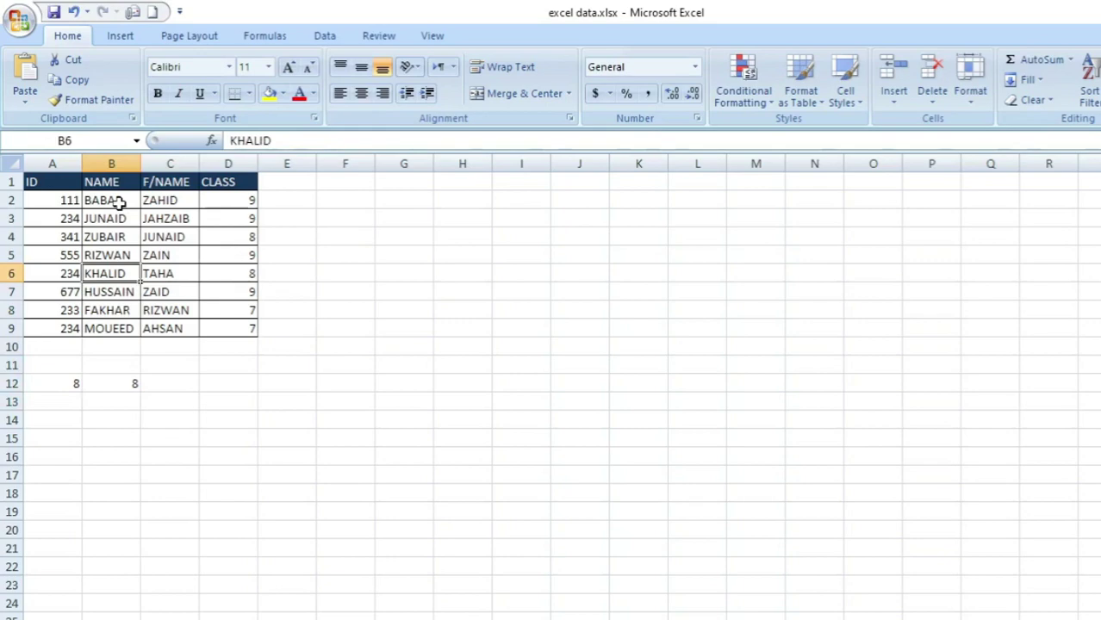
pyautogui.write('8787')
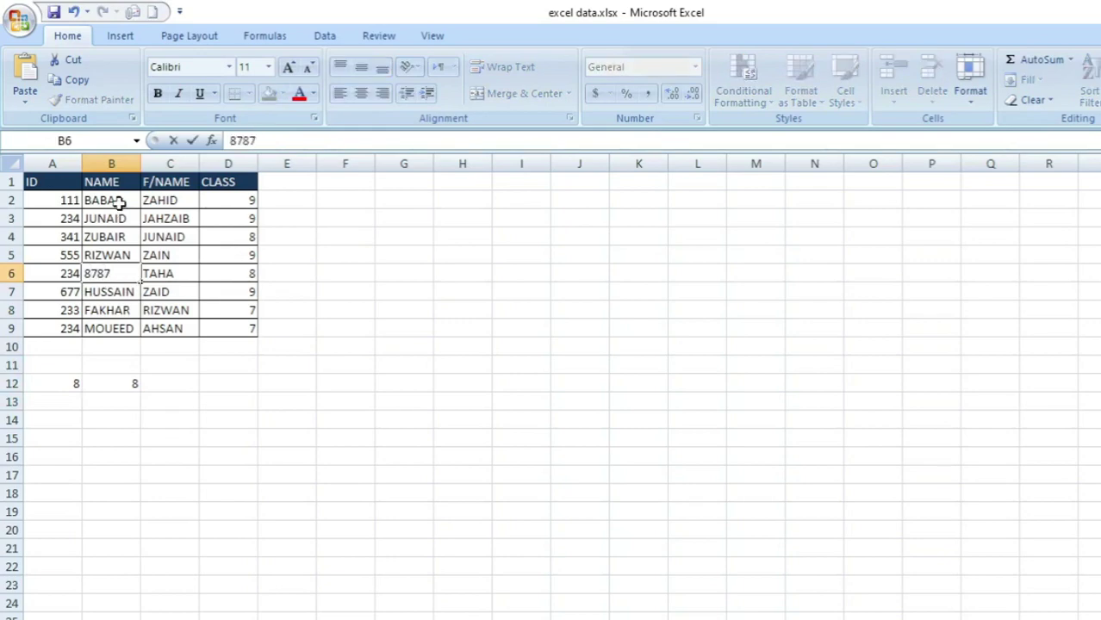
pyautogui.press('Return')
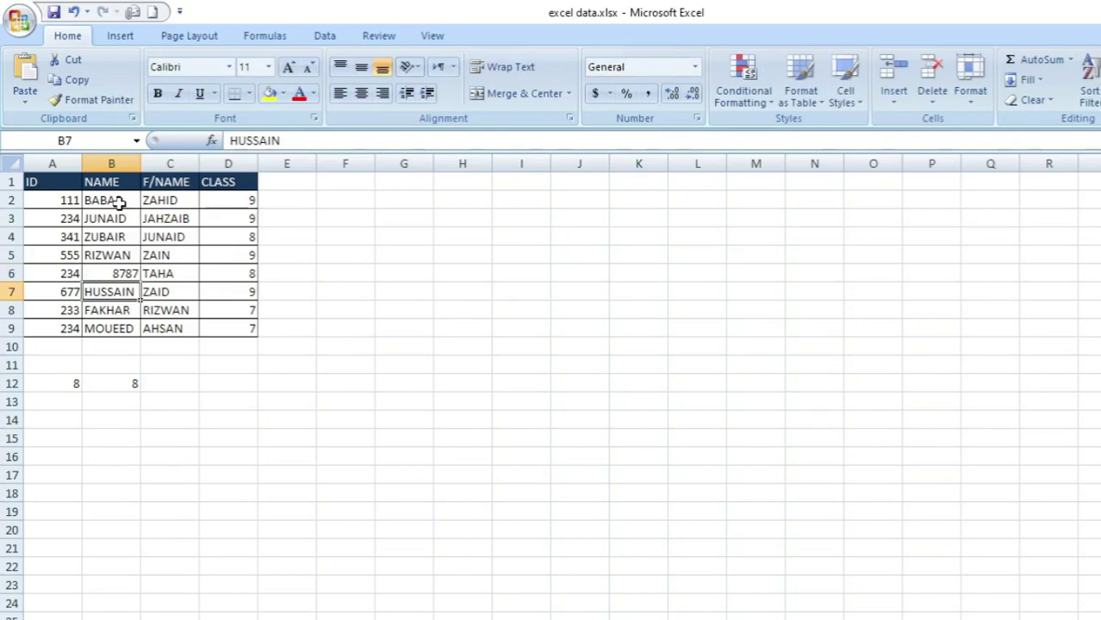
pyautogui.press('Down')
pyautogui.press('Down')
pyautogui.press('Down')
pyautogui.press('Down')
pyautogui.press('Down')
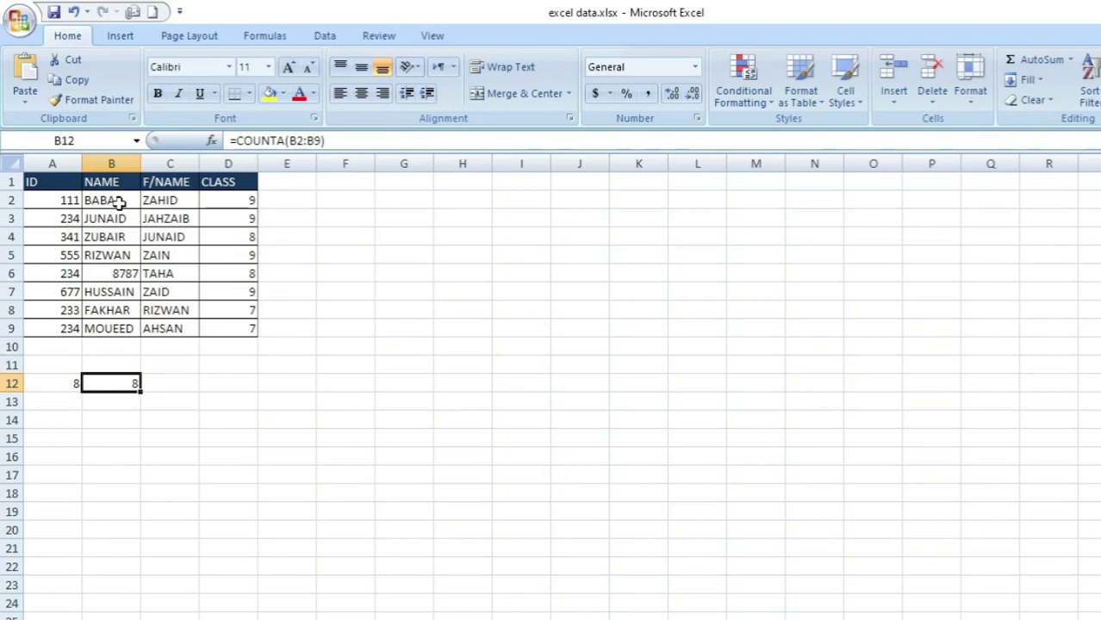
# Step: Replace the ID in cell A6 with the text kjh and return to the COUNT formula in A12
pyautogui.press('Left')
pyautogui.press('Up')
pyautogui.press('Up')
pyautogui.press('Up')
pyautogui.press('Up')
pyautogui.press('Up')
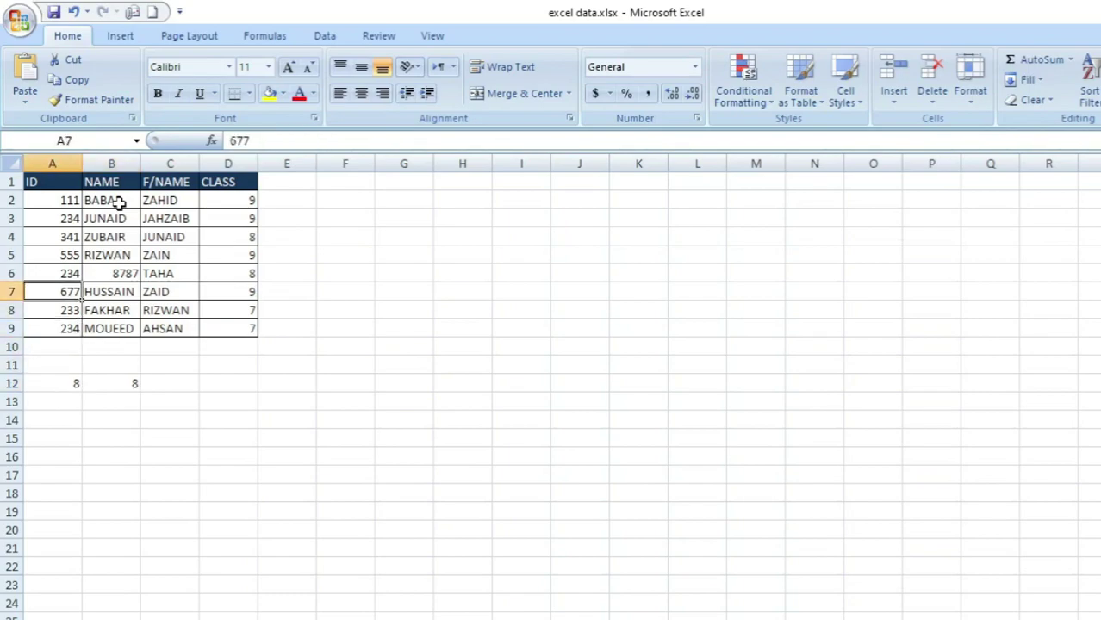
pyautogui.press('Up')
pyautogui.write('kjh')
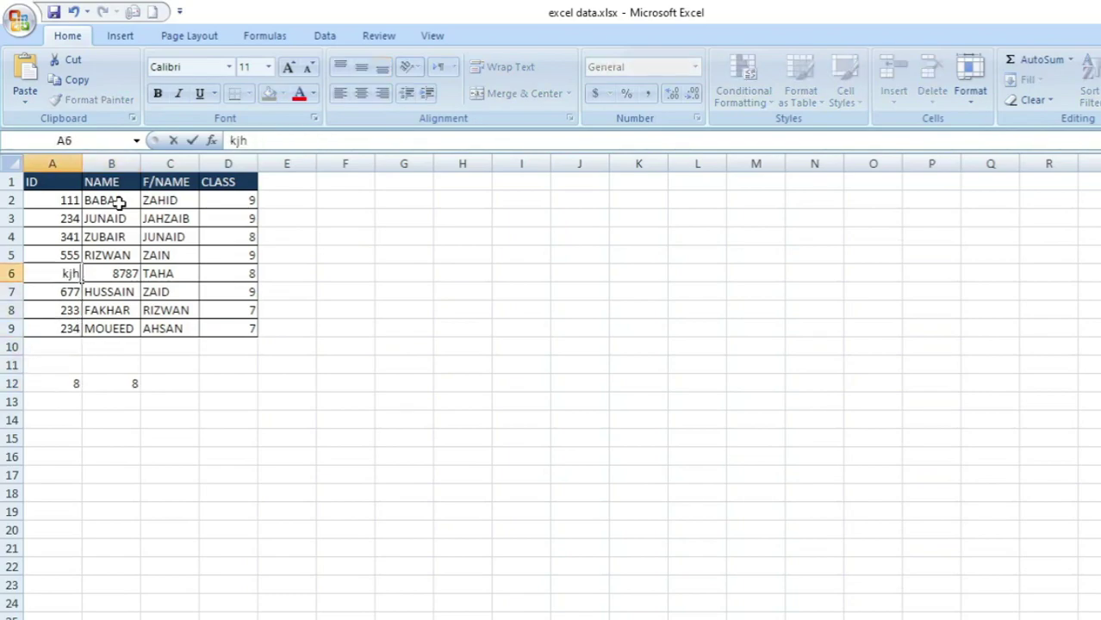
pyautogui.press('Return')
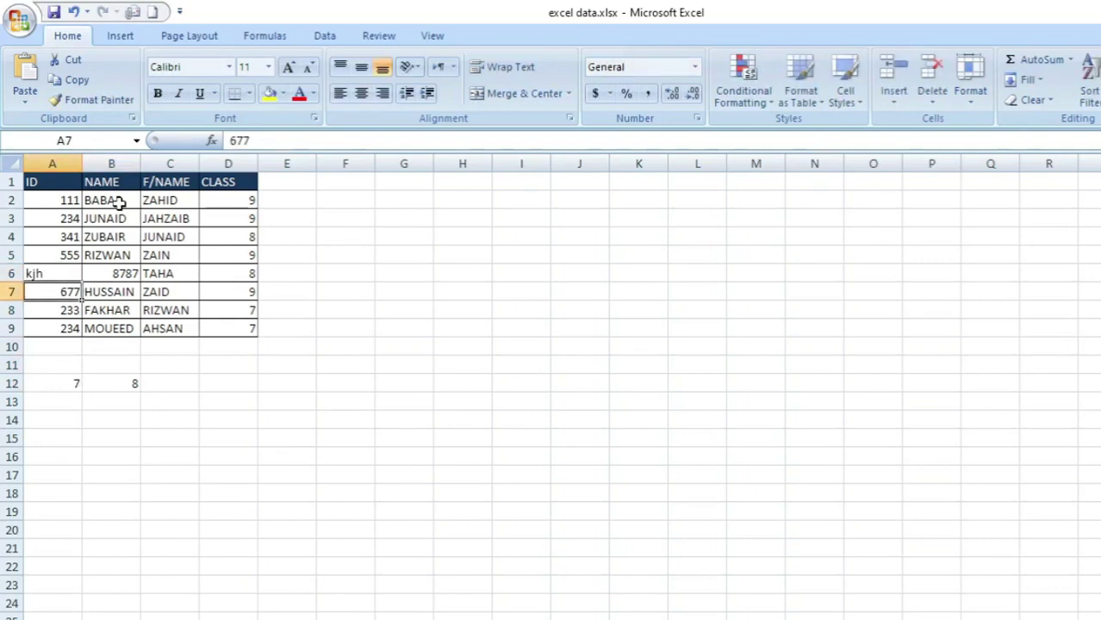
pyautogui.press('Down')
pyautogui.press('Down')
pyautogui.press('Down')
pyautogui.press('Down')
pyautogui.press('Down')
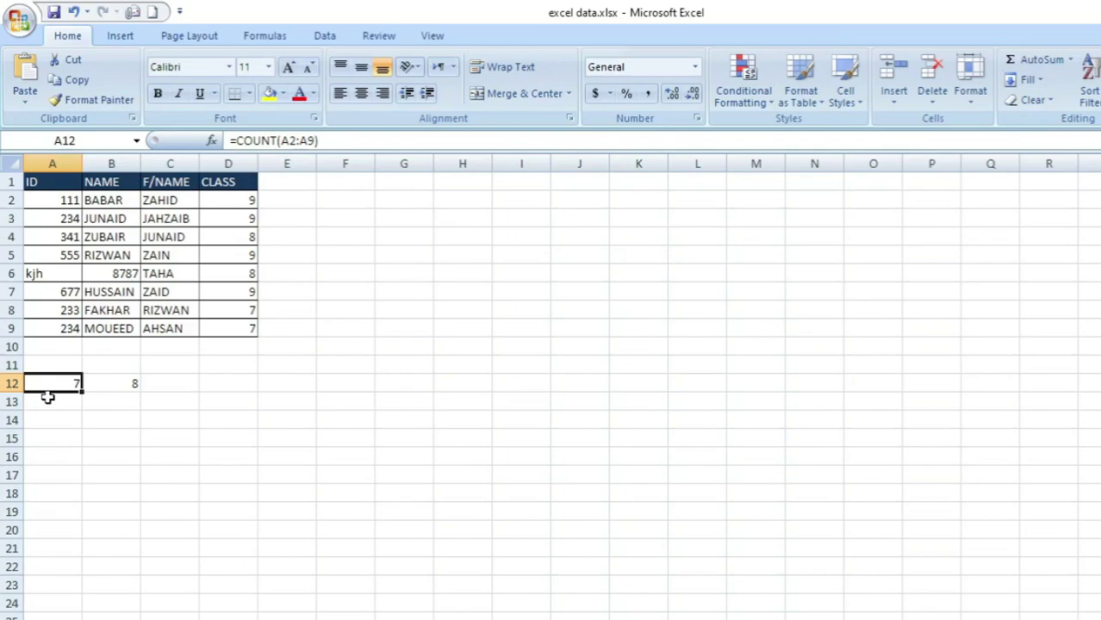
# Step: Look through the entries in the F/NAME column and return to cell C12 beneath it
pyautogui.press('Right')
pyautogui.press('Right')
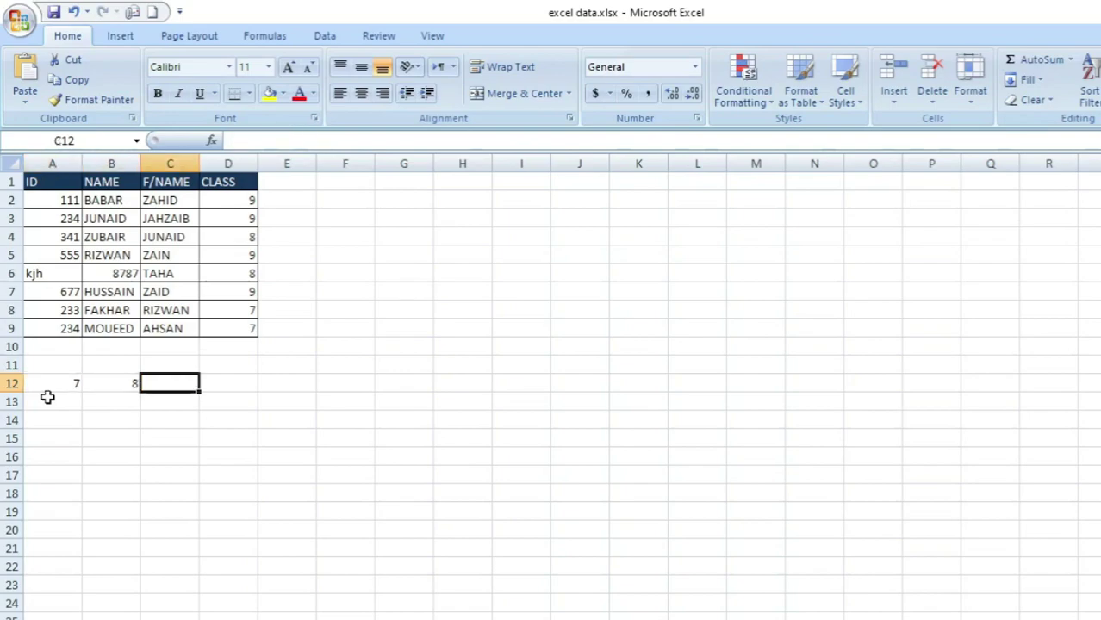
pyautogui.press('Up')
pyautogui.press('Up')
pyautogui.press('Up')
pyautogui.press('Up')
pyautogui.press('Up')
pyautogui.press('Up')
pyautogui.press('Up')
pyautogui.press('Up')
pyautogui.press('Up')
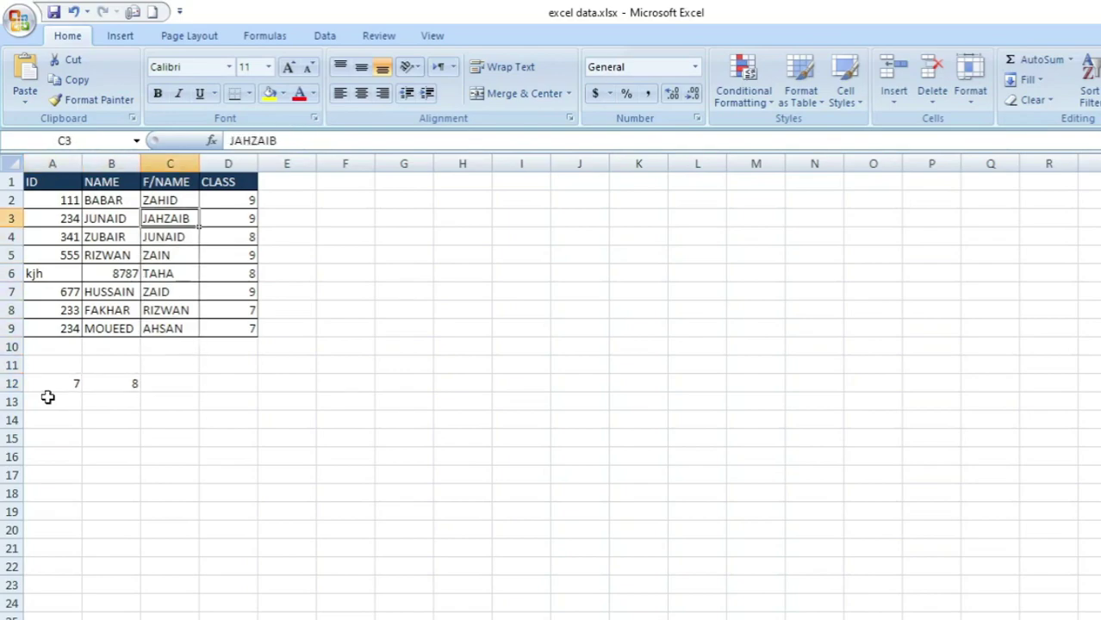
pyautogui.press('Down')
pyautogui.press('Down')
pyautogui.press('Down')
pyautogui.press('Down')
pyautogui.press('Down')
pyautogui.press('Down')
pyautogui.press('Down')
pyautogui.press('Down')
pyautogui.press('Down')
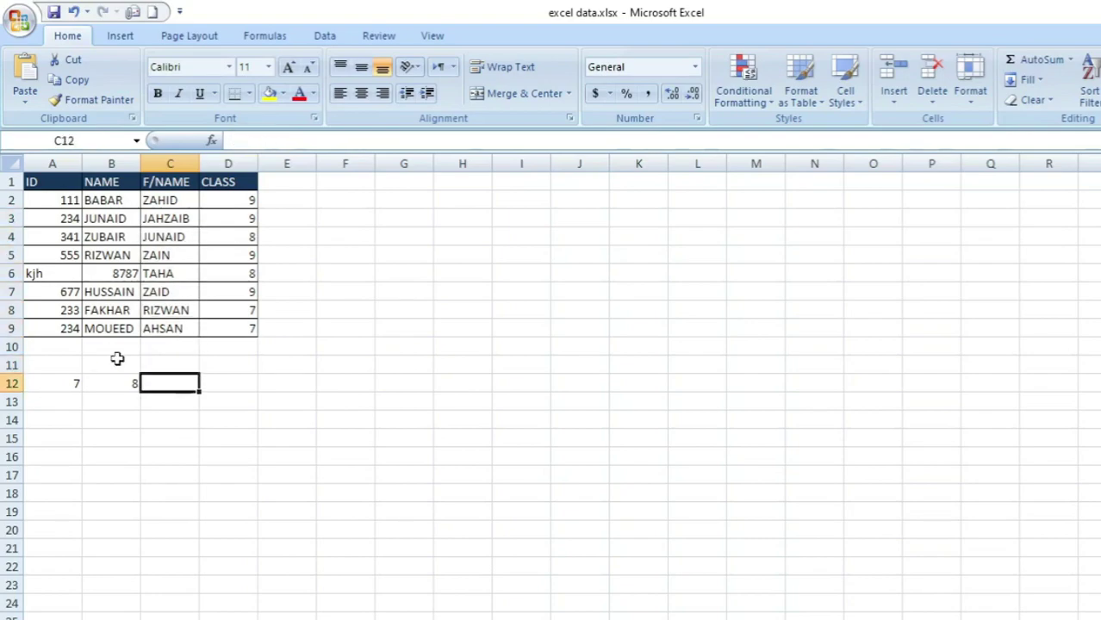
# Step: Enter the formula =COUNTBLANK(C2:C9) in cell C12 to count the empty cells in the F/NAME column
pyautogui.write('=count')
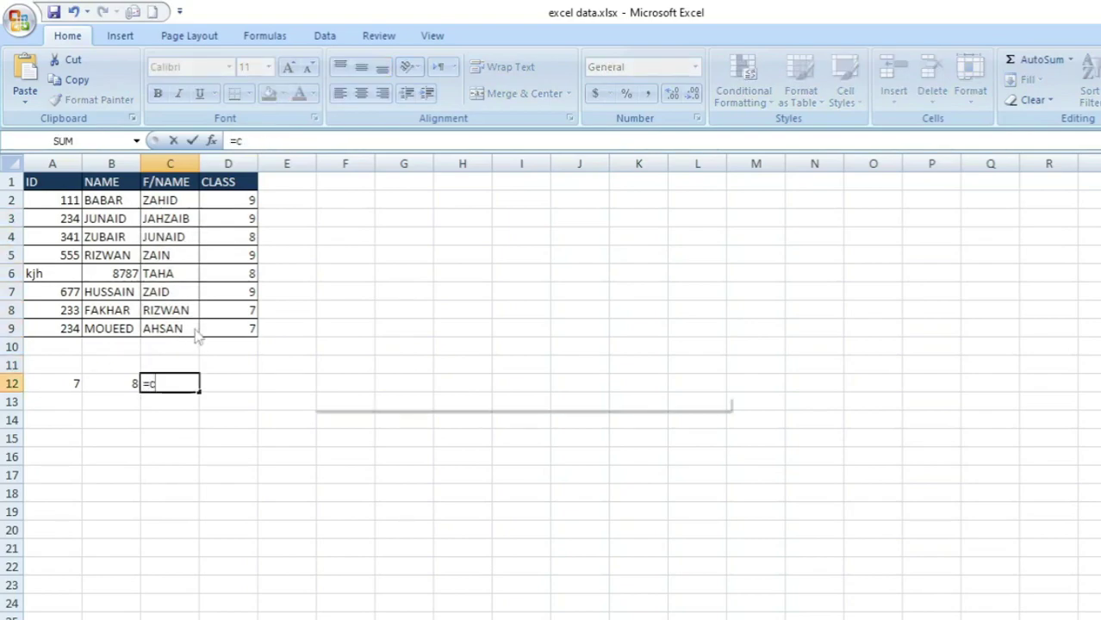
pyautogui.press('Down')
pyautogui.press('Down')
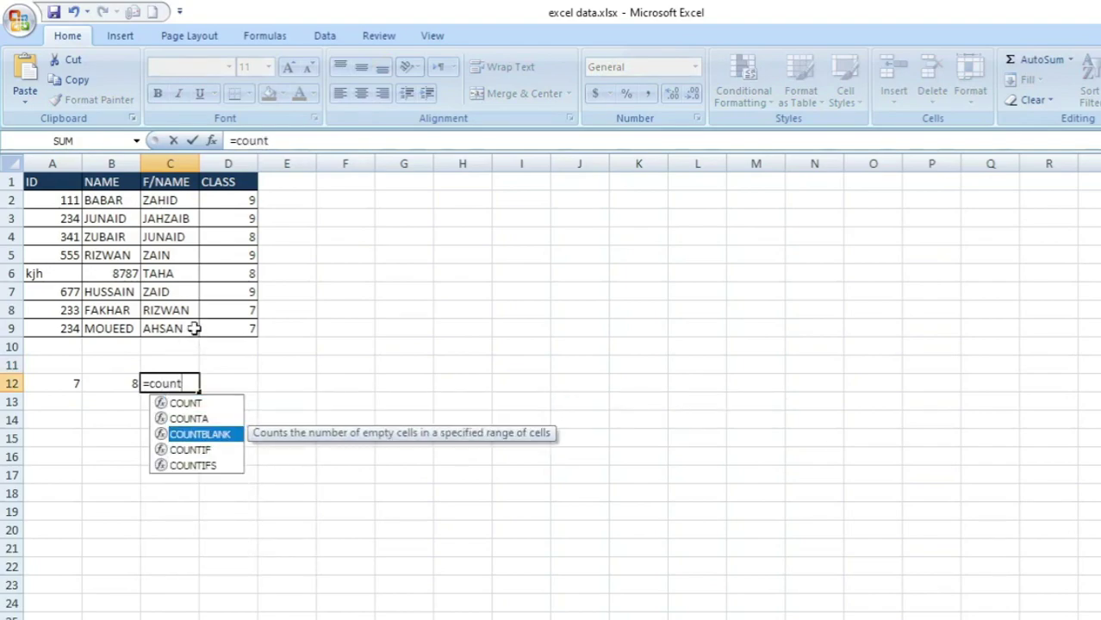
pyautogui.press('Tab')
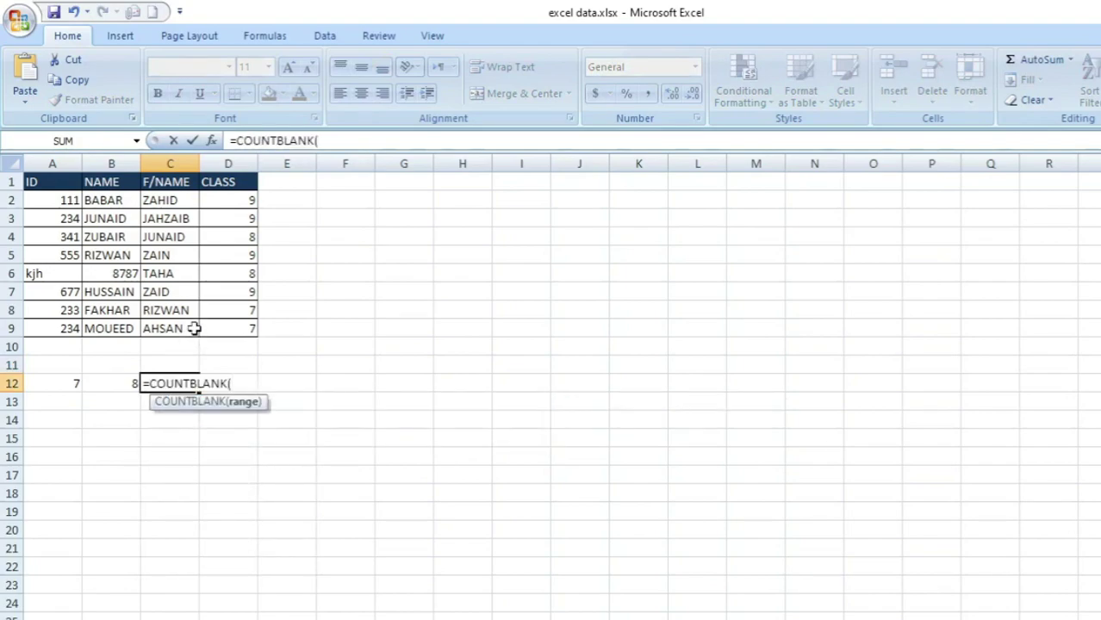
pyautogui.press('BackSpace')
pyautogui.press('BackSpace')
pyautogui.press('BackSpace')
pyautogui.press('BackSpace')
pyautogui.press('BackSpace')
pyautogui.press('BackSpace')
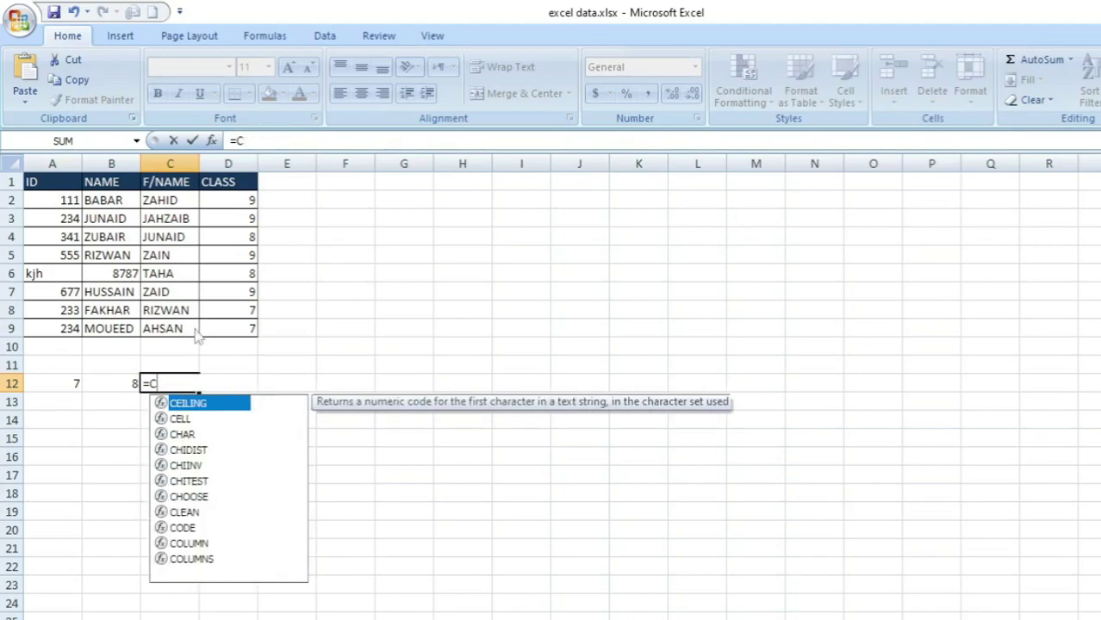
pyautogui.write('ount')
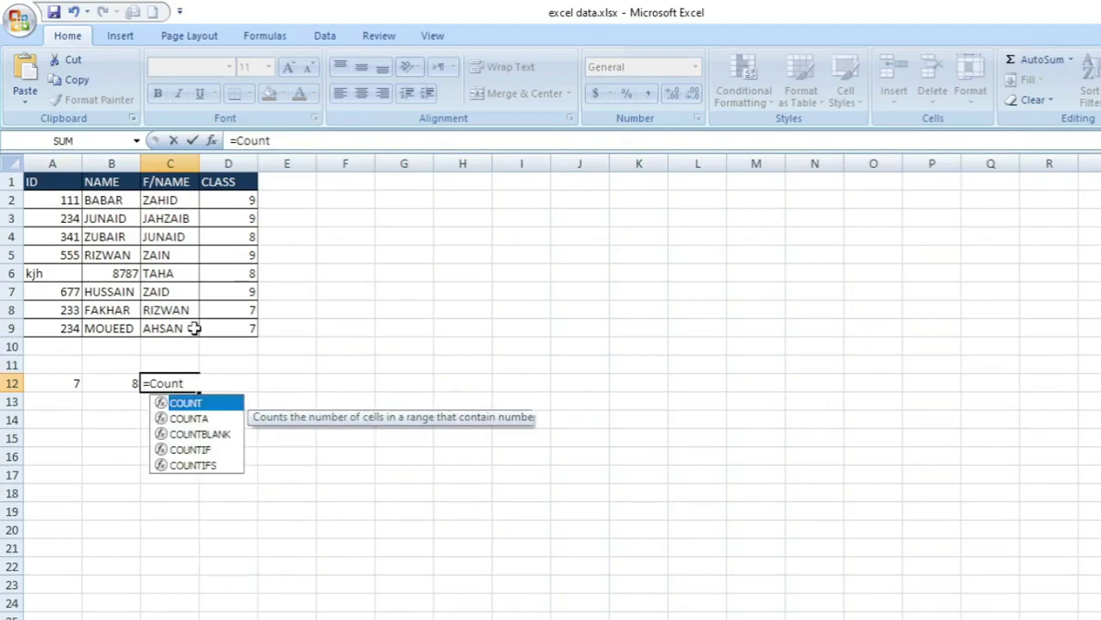
pyautogui.press('Down')
pyautogui.press('Down')
pyautogui.press('Down')
pyautogui.press('Up')
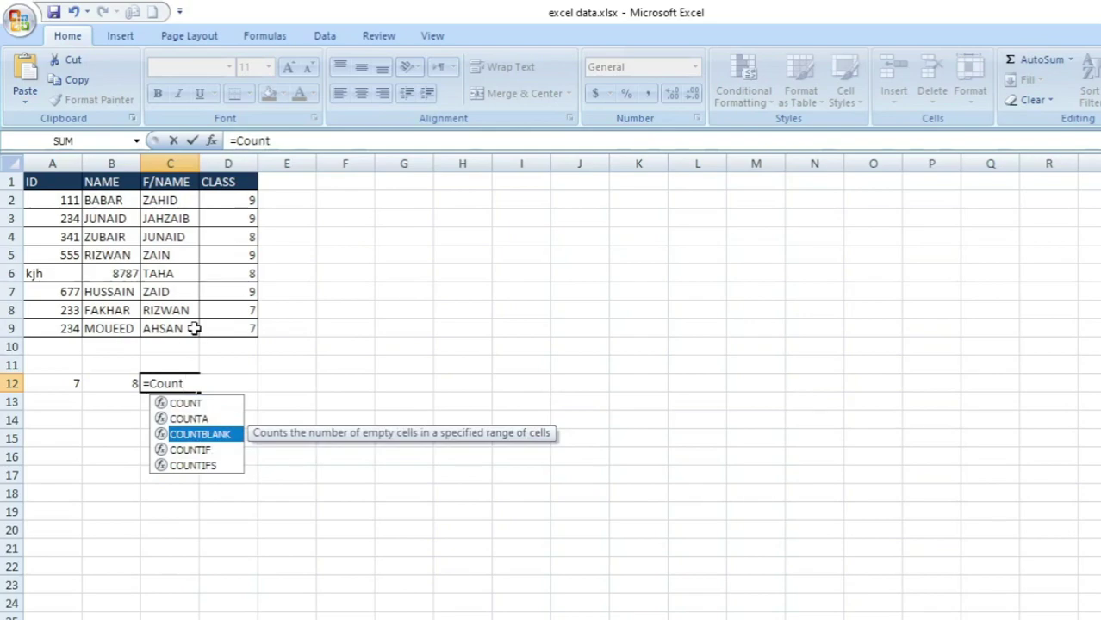
pyautogui.press('Tab')
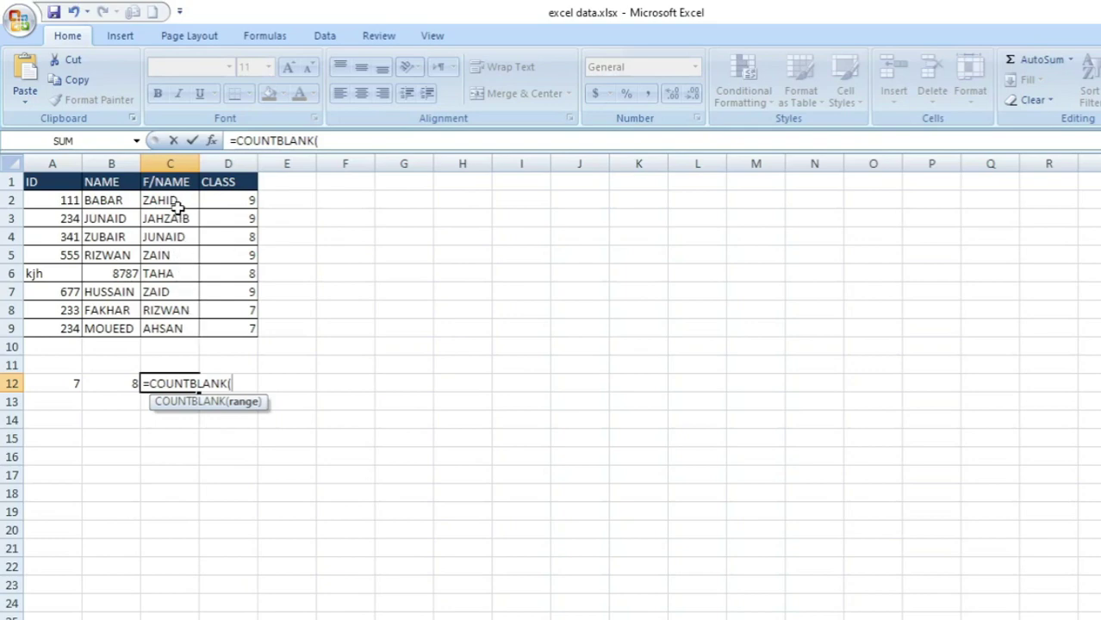
pyautogui.moveTo(181, 200); pyautogui.dragTo(175, 328)
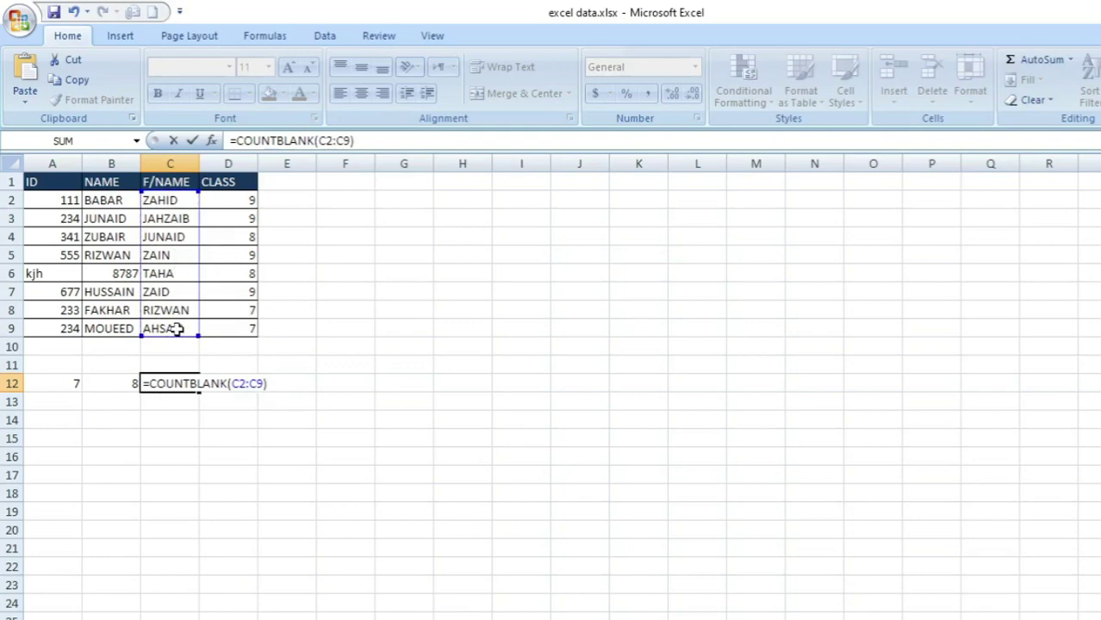
pyautogui.press('Return')
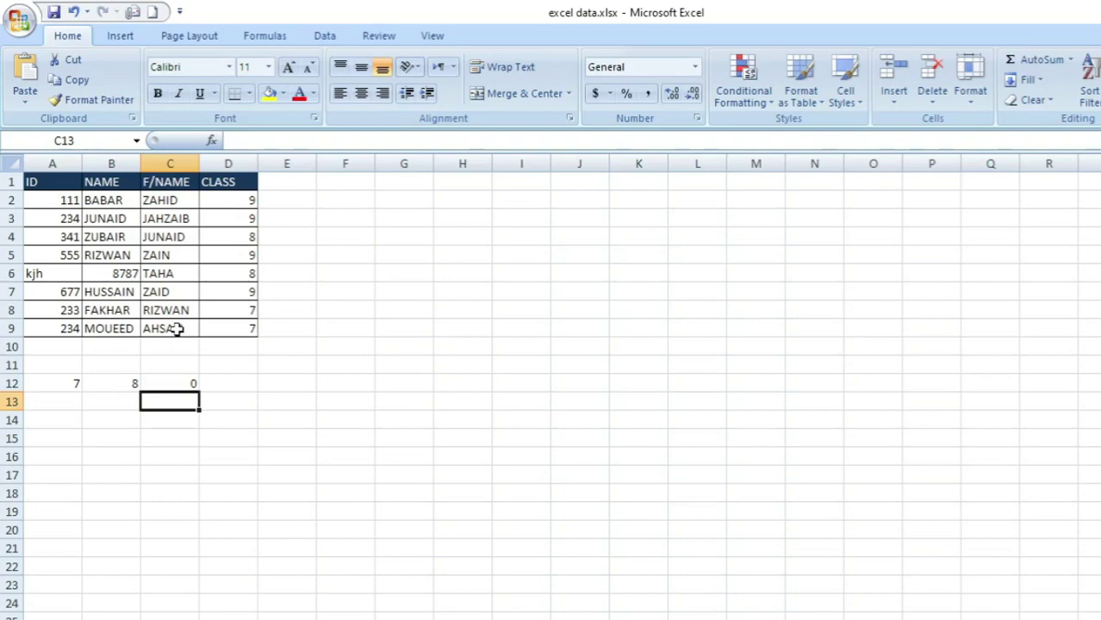
# Step: Clear the F/NAME entry in cell C6
pyautogui.press('Up')
pyautogui.press('Up')
pyautogui.press('Up')
pyautogui.press('Up')
pyautogui.press('Up')
pyautogui.press('Up')
pyautogui.press('Up')
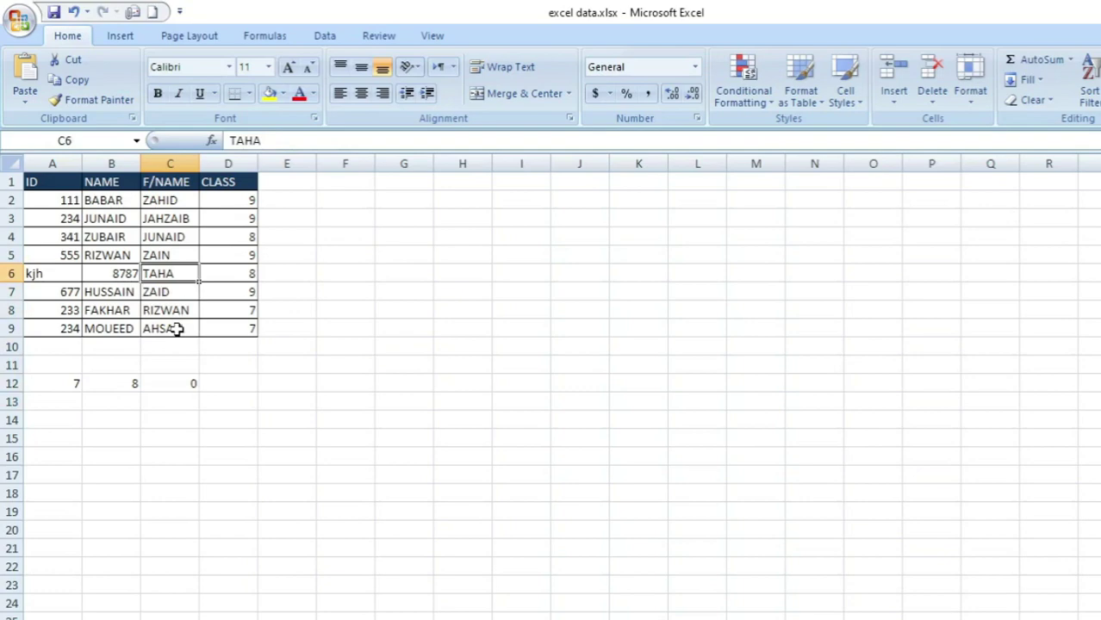
pyautogui.press('Delete')
# Step: Select the range C2:C9 to review the F/NAME cells covered by the COUNTBLANK formula
pyautogui.press('Up')
pyautogui.press('Up')
pyautogui.press('Up')
pyautogui.press('Up')
pyautogui.hotkey('shift', 'Down')
pyautogui.hotkey('shift', 'Down')
pyautogui.hotkey('shift', 'Down')
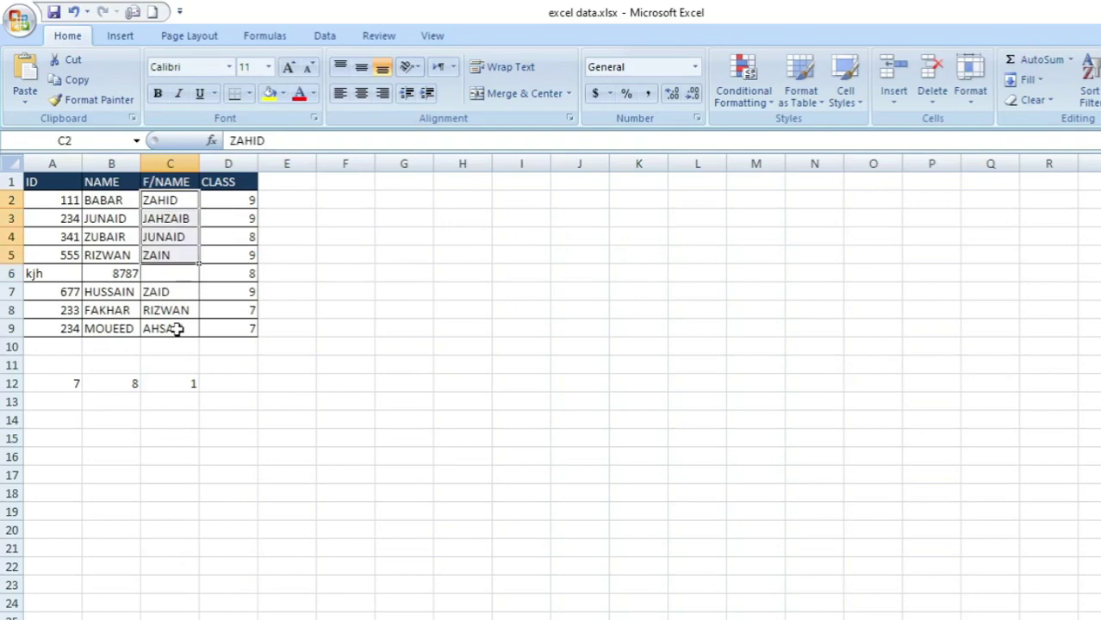
pyautogui.hotkey('shift', 'Down')
pyautogui.hotkey('shift', 'Down')
pyautogui.hotkey('shift', 'Down')
pyautogui.hotkey('shift', 'Down')
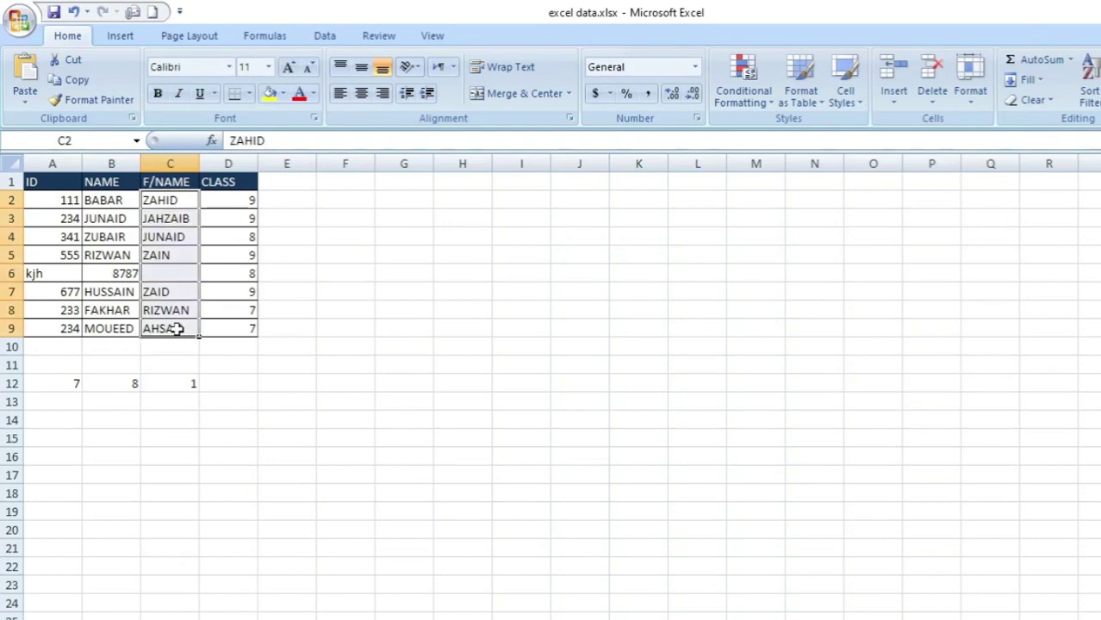
# Step: Clear the F/NAME entry in cell C2 and return to the COUNTBLANK formula in C12
pyautogui.press('Down')
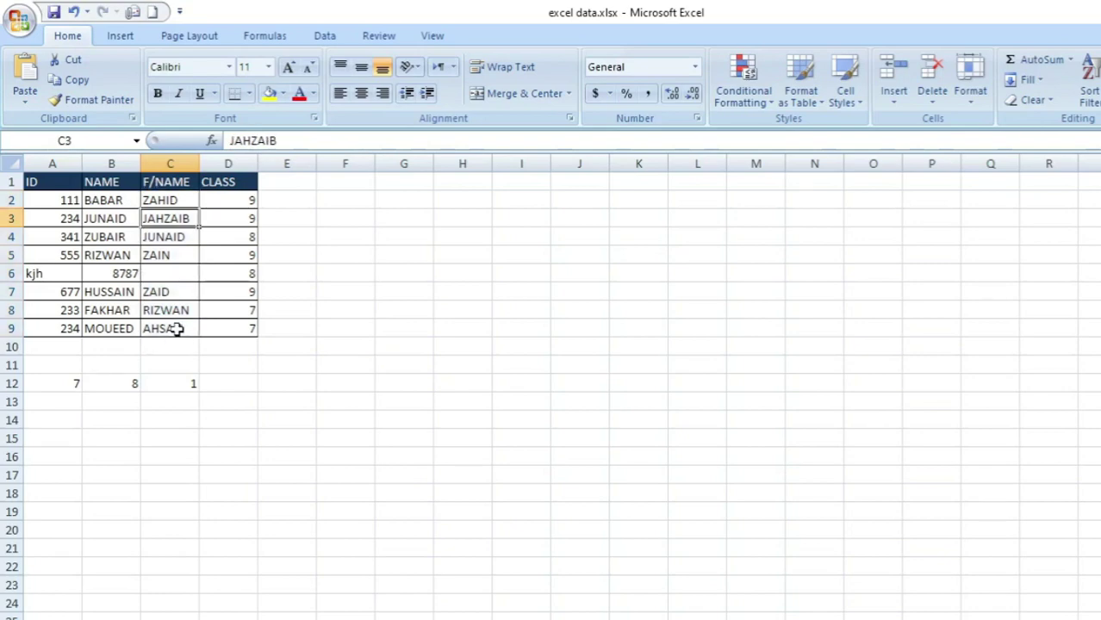
pyautogui.press('Up')
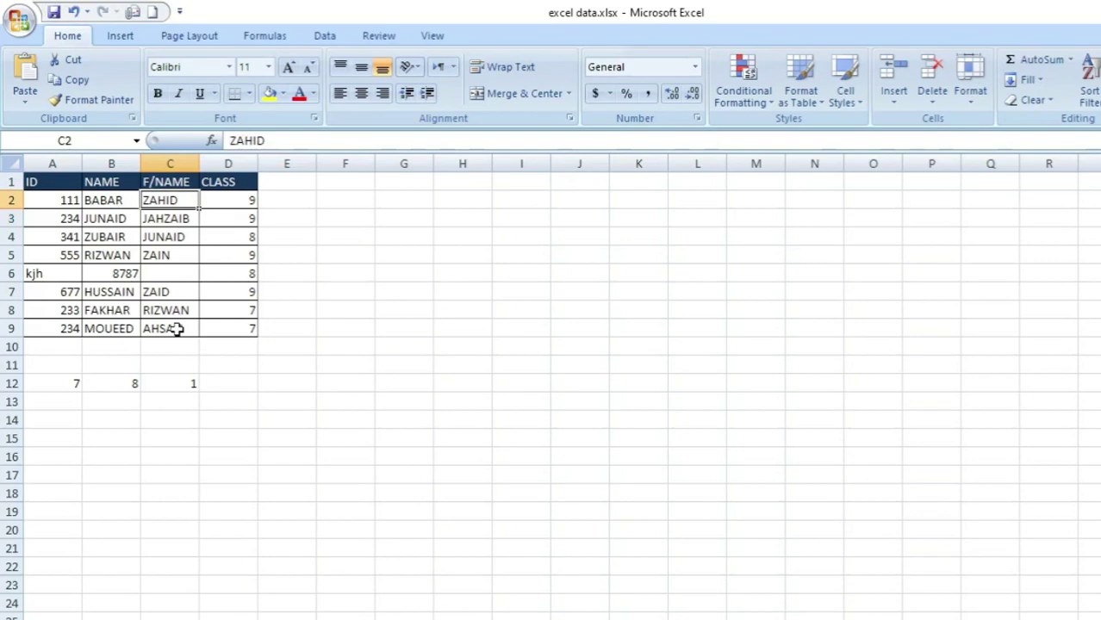
pyautogui.press('Delete')
pyautogui.press('Down')
pyautogui.press('Down')
pyautogui.press('Down')
pyautogui.press('Down')
pyautogui.press('Down')
pyautogui.press('Down')
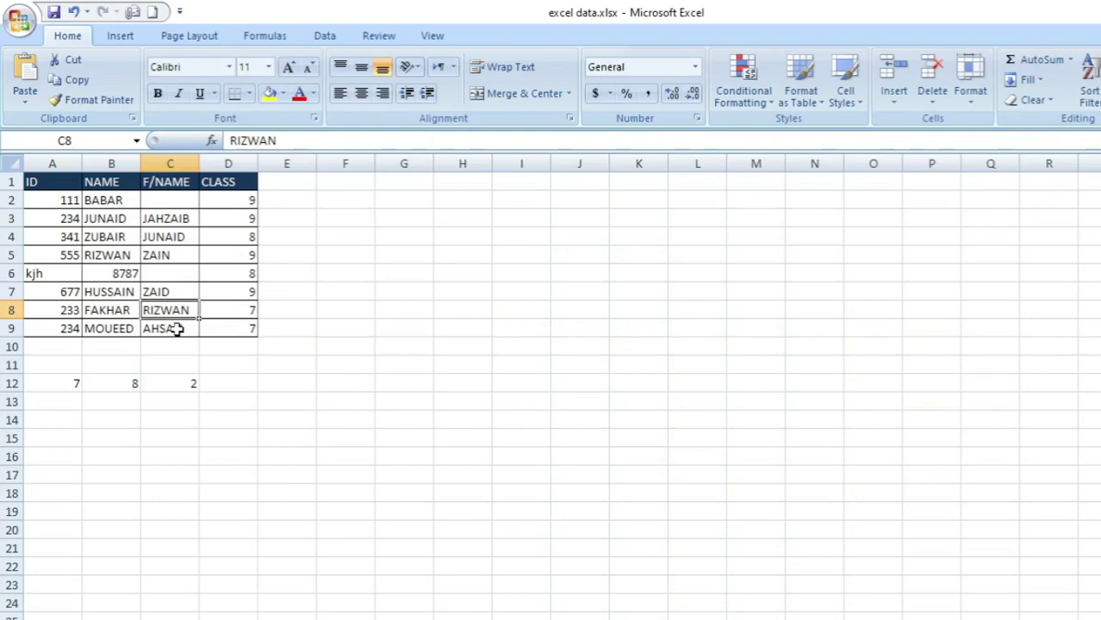
pyautogui.press('Down')
pyautogui.press('Down')
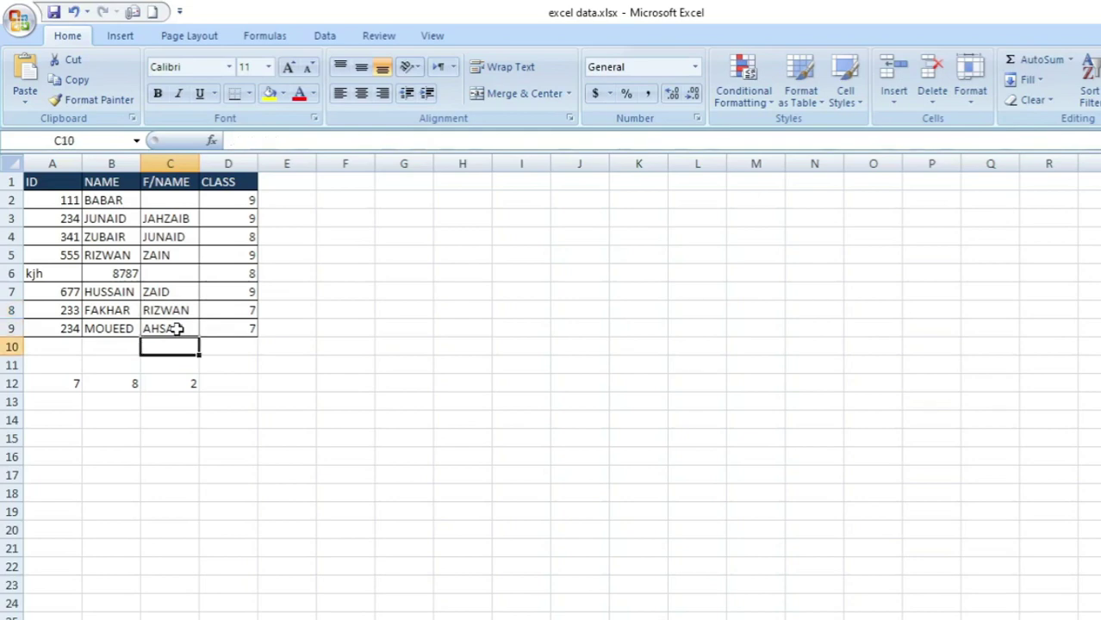
pyautogui.press('Down')
pyautogui.press('Down')
# Step: Label the first two results by entering count in cell A11 and counta in cell B11
pyautogui.press('Up')
pyautogui.press('Left')
pyautogui.press('Right')
pyautogui.press('Left')
pyautogui.press('Left')
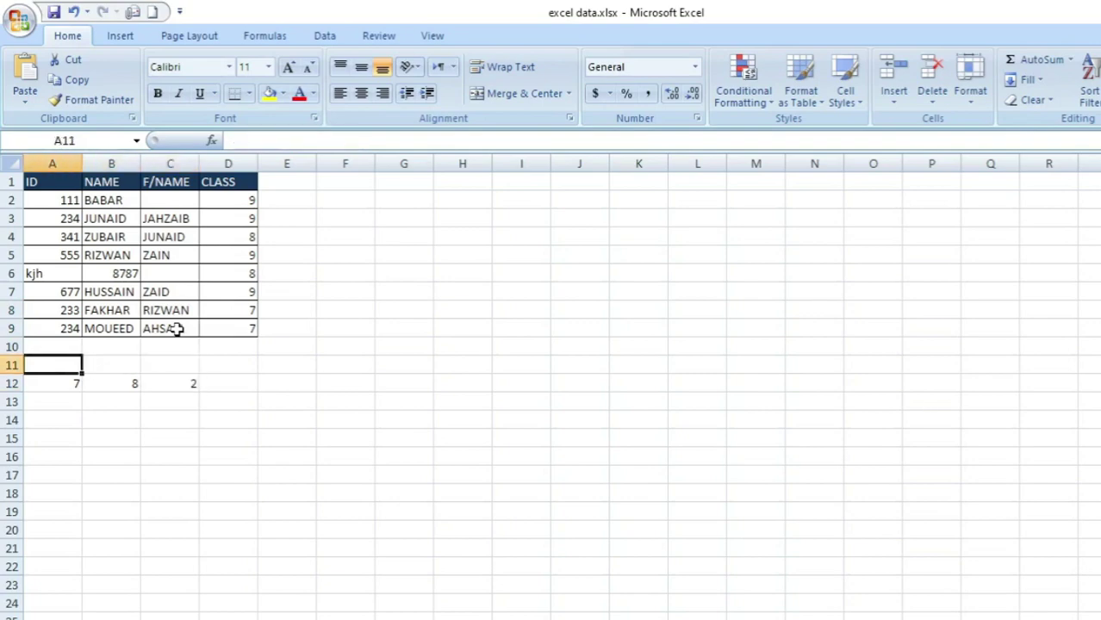
pyautogui.write('count')
pyautogui.press('Right')
pyautogui.write('counta')
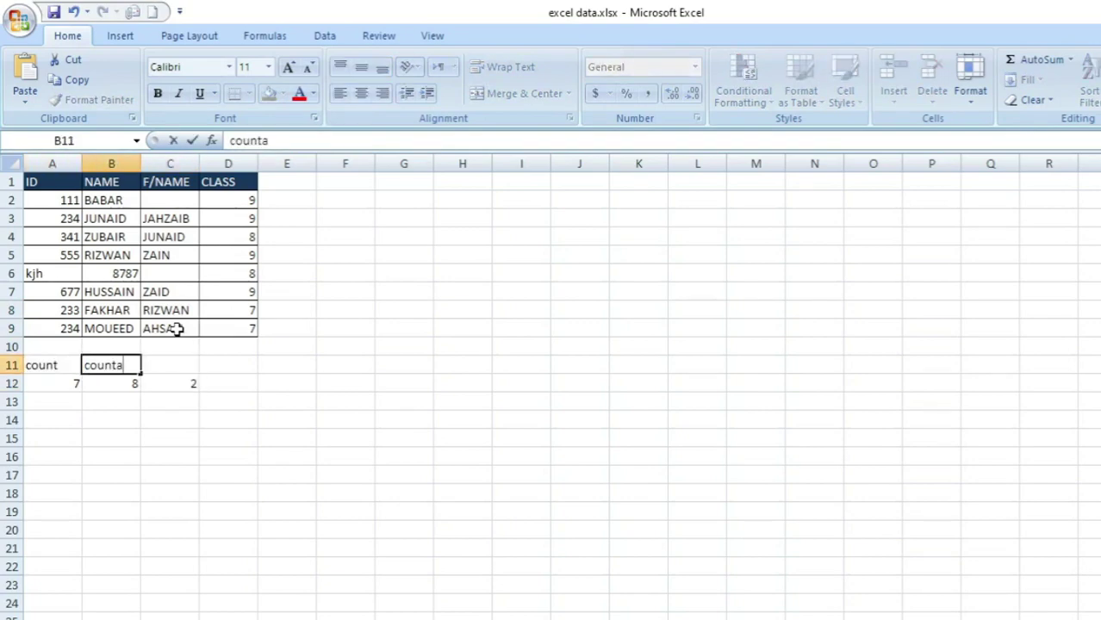
pyautogui.press('Right')
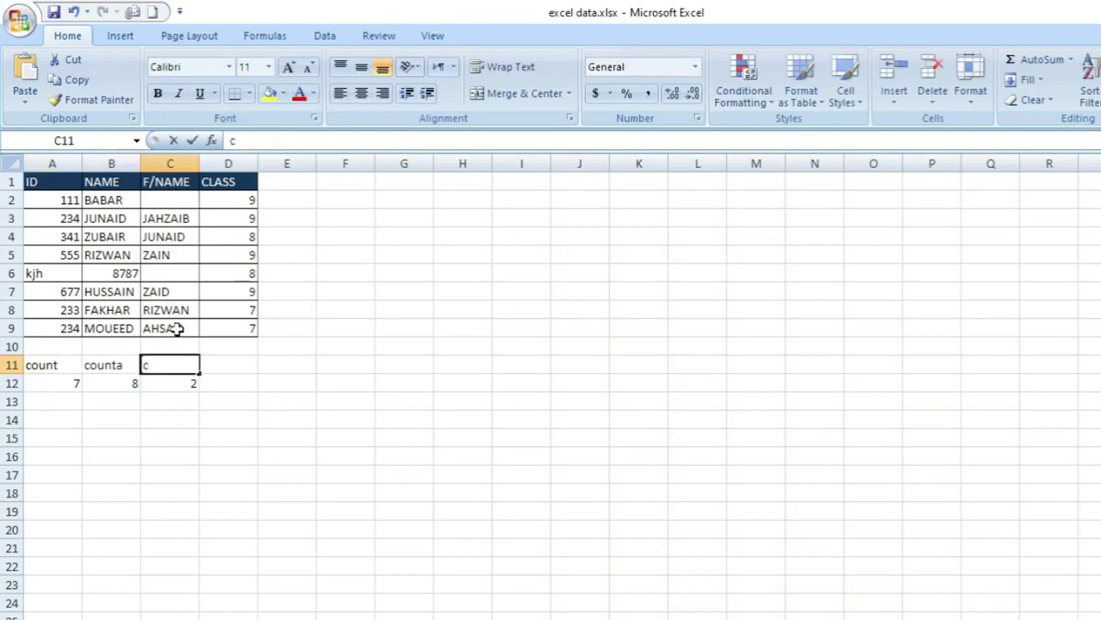
# Step: Enter the label countblank in cell C11 above the blank-cell count
pyautogui.write('countbk')
pyautogui.press('BackSpace')
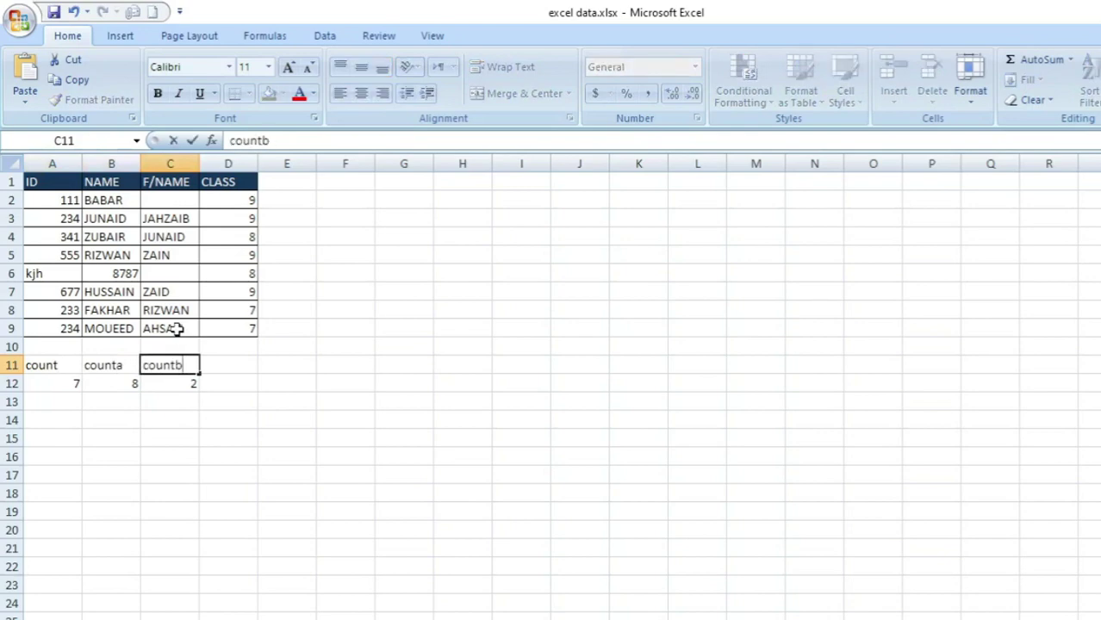
pyautogui.write('lack')
pyautogui.press('BackSpace')
pyautogui.press('BackSpace')
pyautogui.write('nk')
pyautogui.press('Right')
# Step: Enter the label countif in cell D11 and correct its spelling
pyautogui.write('countif')
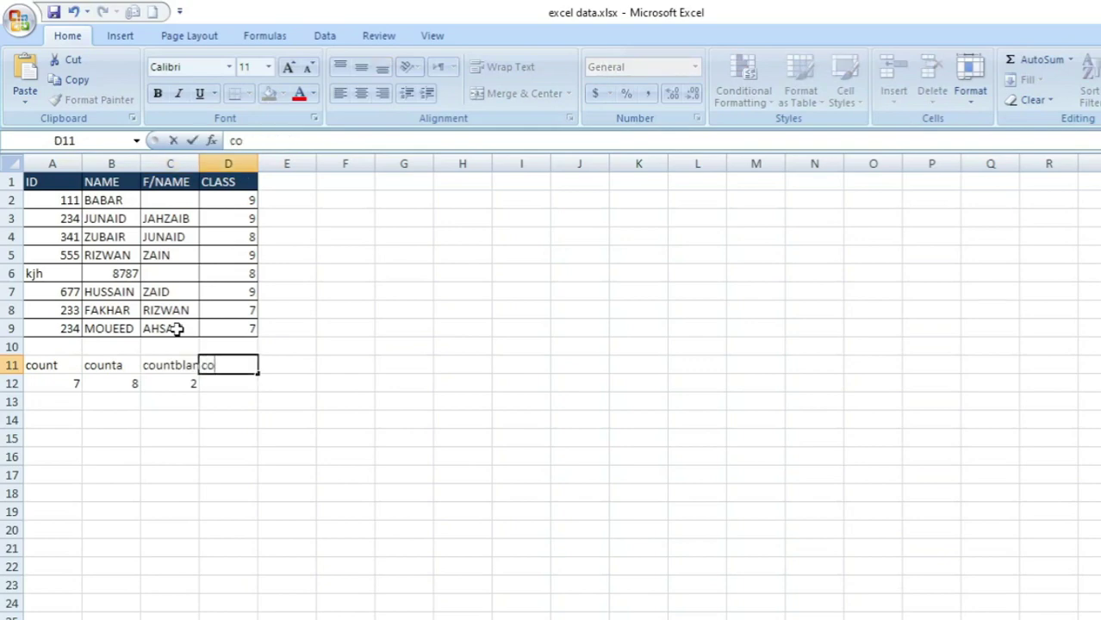
pyautogui.press('Return')
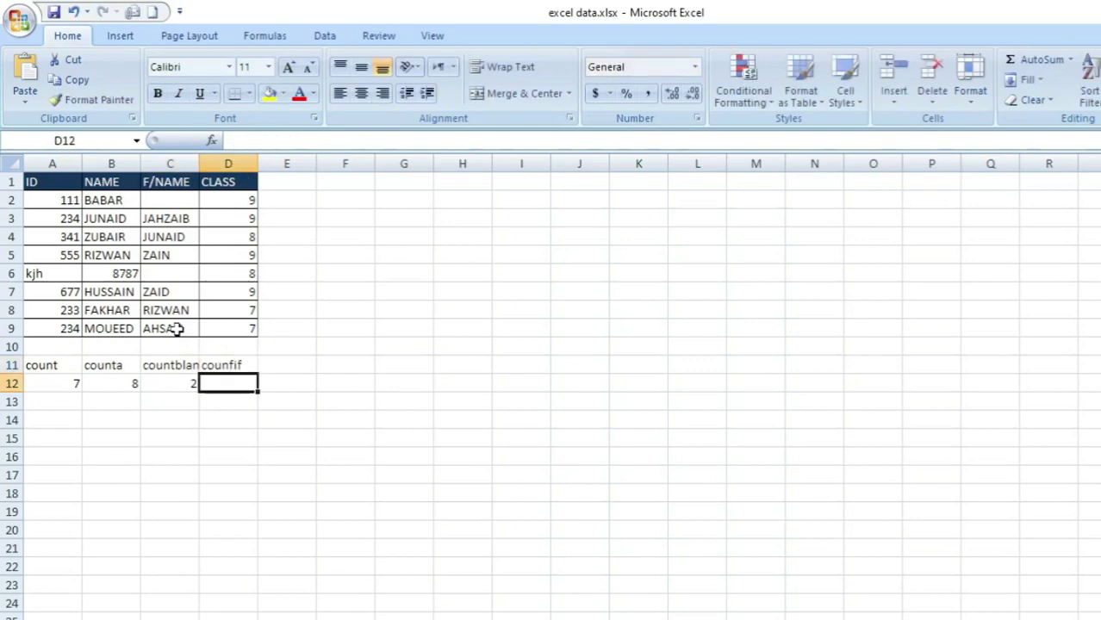
pyautogui.press('Up')
pyautogui.press('F2')
pyautogui.press('Left')
pyautogui.press('Left')
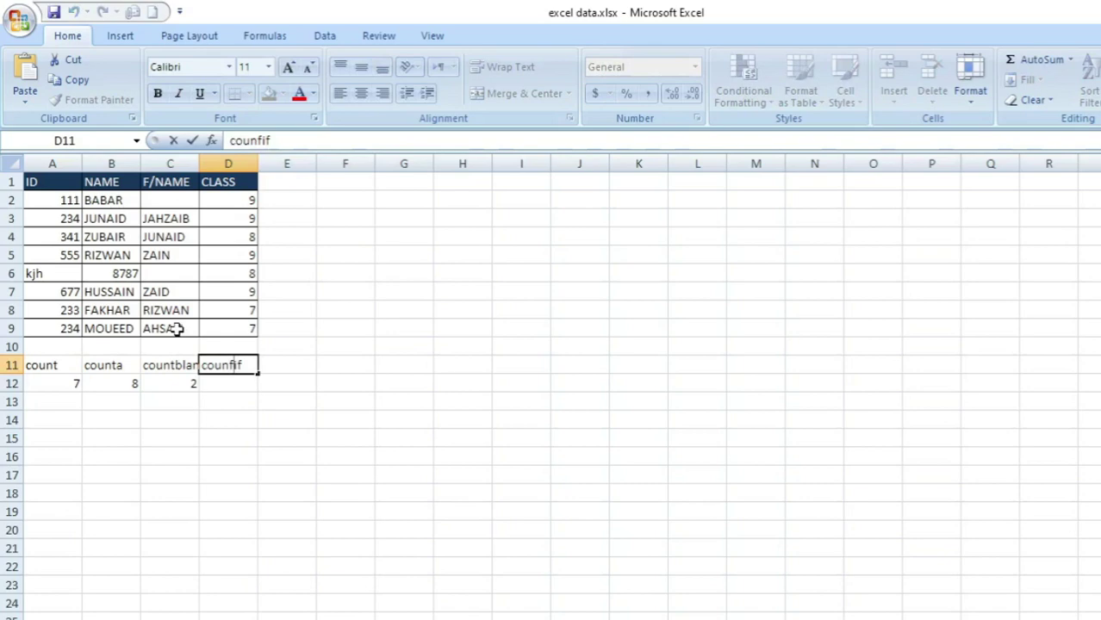
pyautogui.press('BackSpace')
pyautogui.write('t')
pyautogui.press('Return')
# Step: Widen columns C and D so the full countblank label in C11 fits its cell
pyautogui.press('Up')
pyautogui.press('Left')
pyautogui.press('Left')
pyautogui.press('Left')
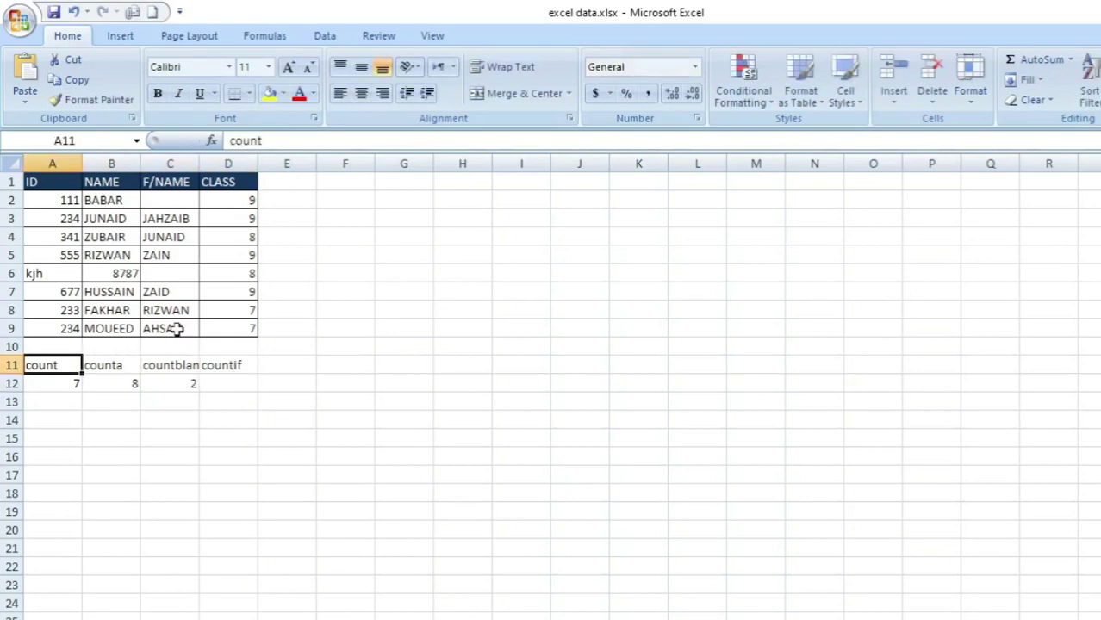
pyautogui.press('Right')
pyautogui.press('Right')
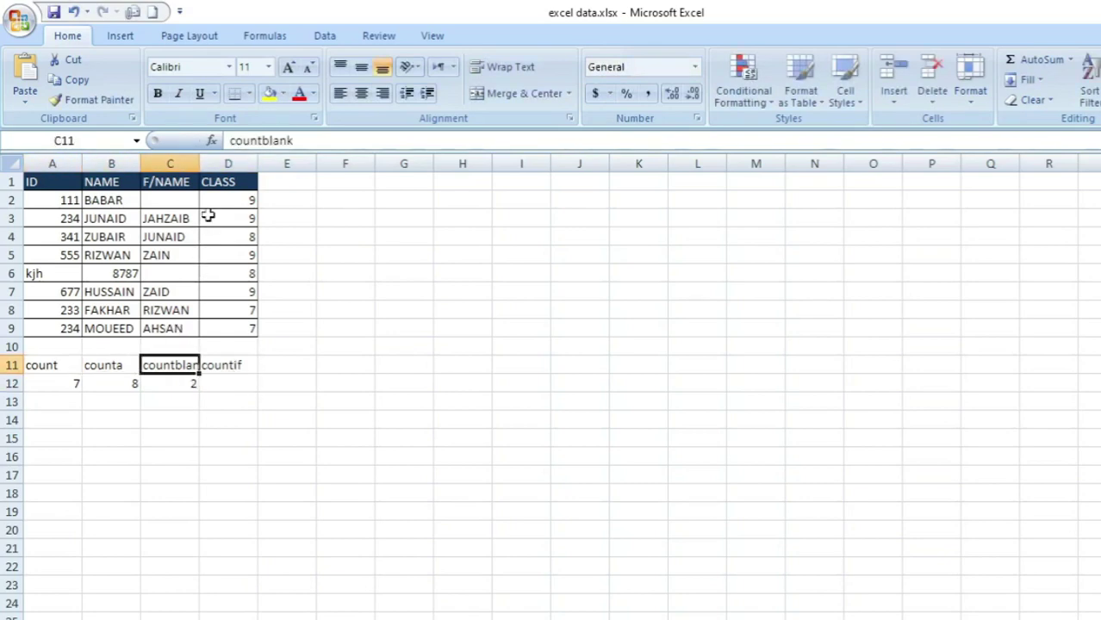
pyautogui.moveTo(200, 164); pyautogui.dragTo(308, 164)
# Step: Copy the student table A1:D9 and paste the copy starting at cell A15
pyautogui.click(284, 383)
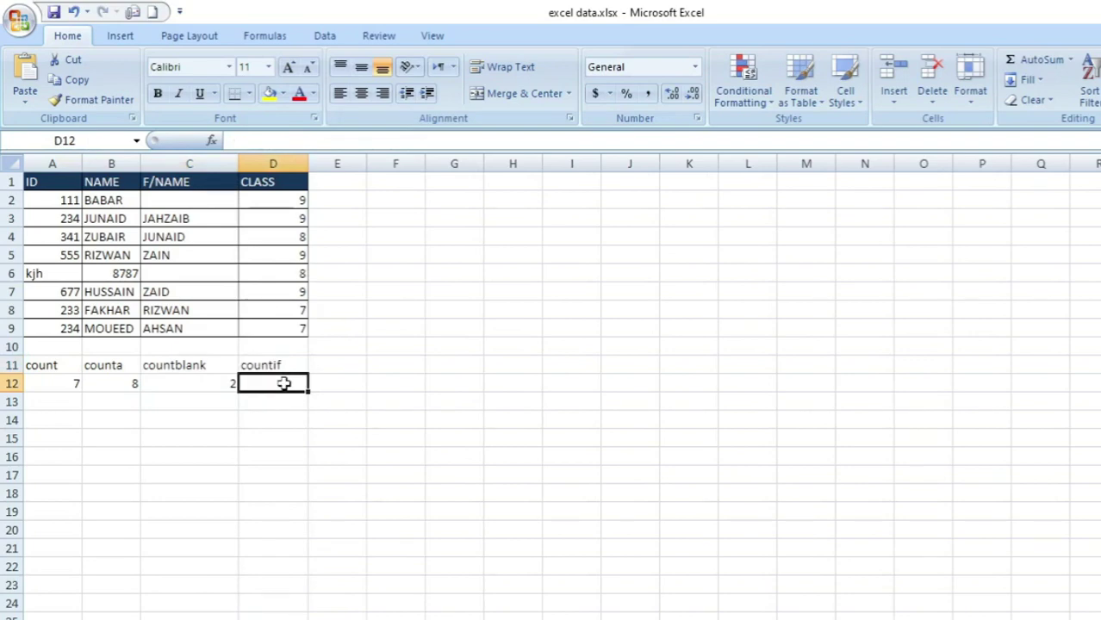
pyautogui.press('Up')
pyautogui.press('Up')
pyautogui.press('Up')
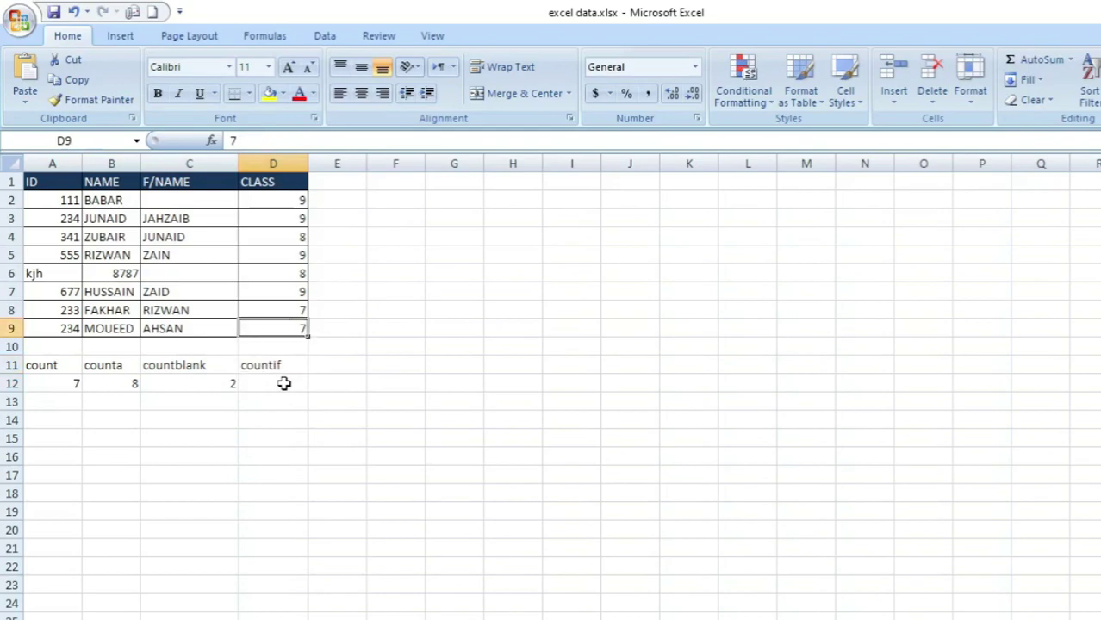
pyautogui.hotkey('ctrl', 'shift', 'Left')
pyautogui.hotkey('ctrl', 'shift', 'Up')
pyautogui.hotkey('ctrl', 'c')
pyautogui.press('Down')
pyautogui.press('Down')
pyautogui.press('Down')
pyautogui.press('Down')
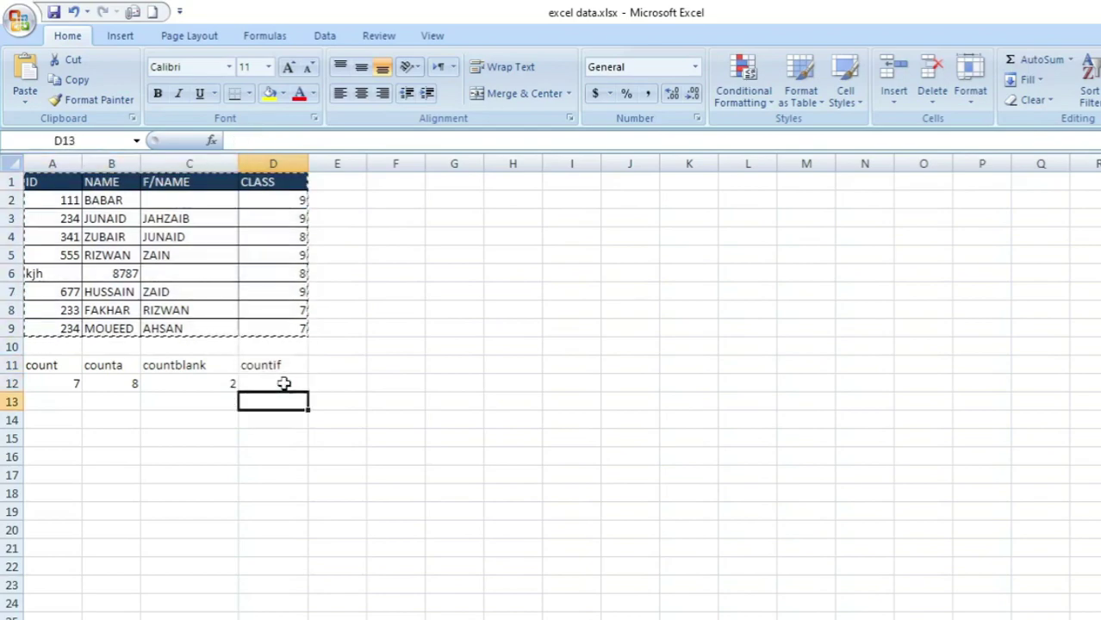
pyautogui.press('Left')
pyautogui.press('Left')
pyautogui.press('Left')
pyautogui.press('Down')
pyautogui.press('Down')
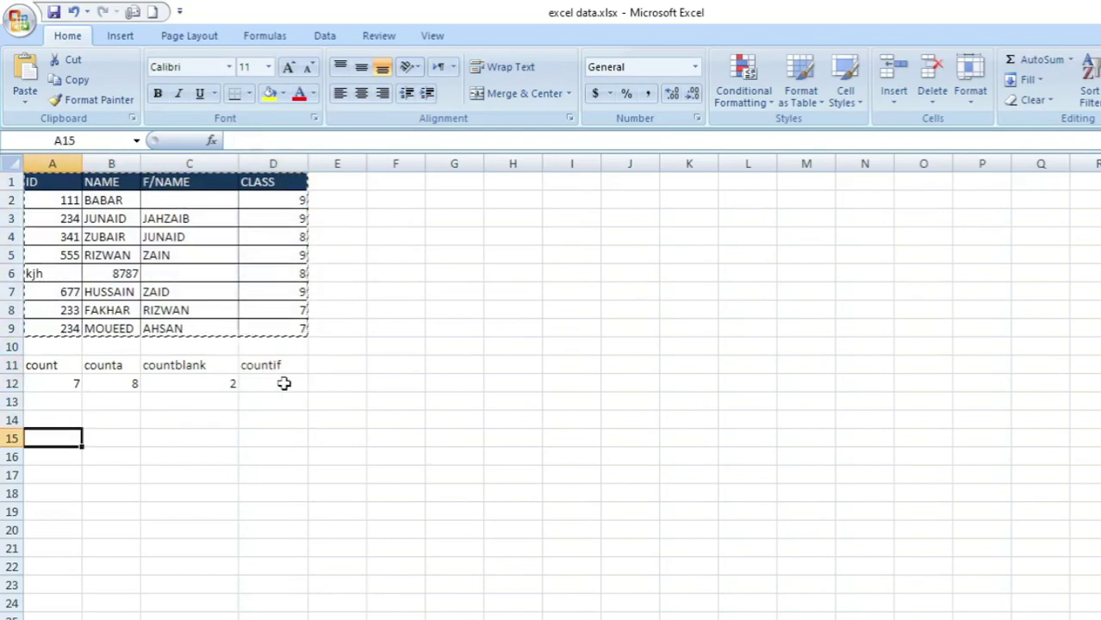
pyautogui.hotkey('ctrl', 'v')
# Step: Fill the empty F/NAME cell C16 of the copied table with the same father's name as in C23
pyautogui.press('Down')
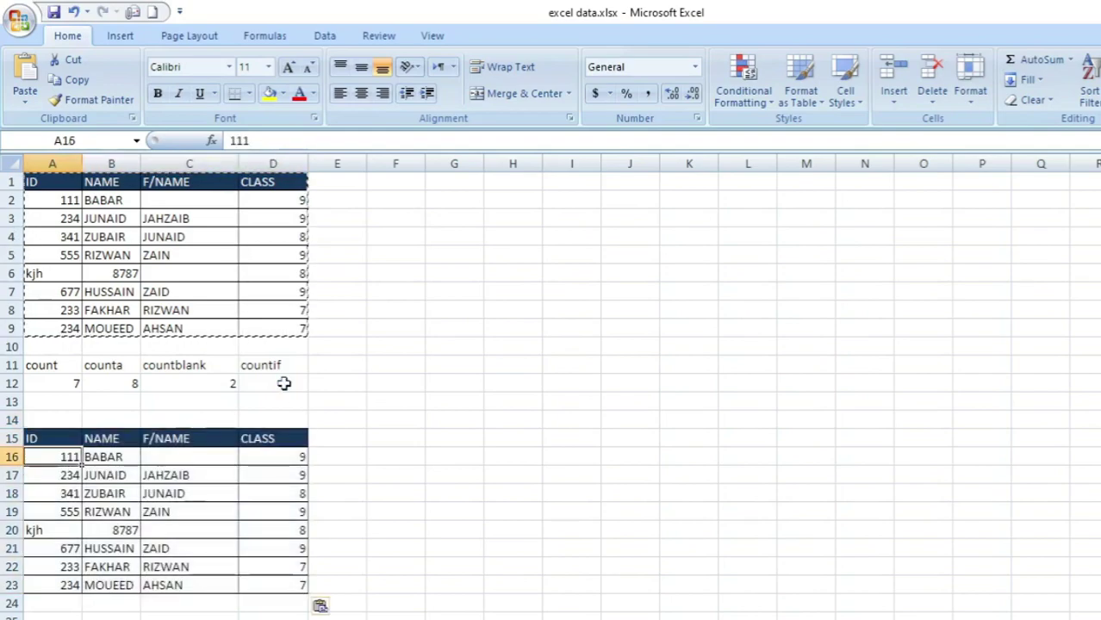
pyautogui.press('Right')
pyautogui.press('Down')
pyautogui.press('Down')
pyautogui.press('Down')
pyautogui.press('Down')
pyautogui.press('Right')
pyautogui.press('Up')
pyautogui.press('Up')
pyautogui.press('Up')
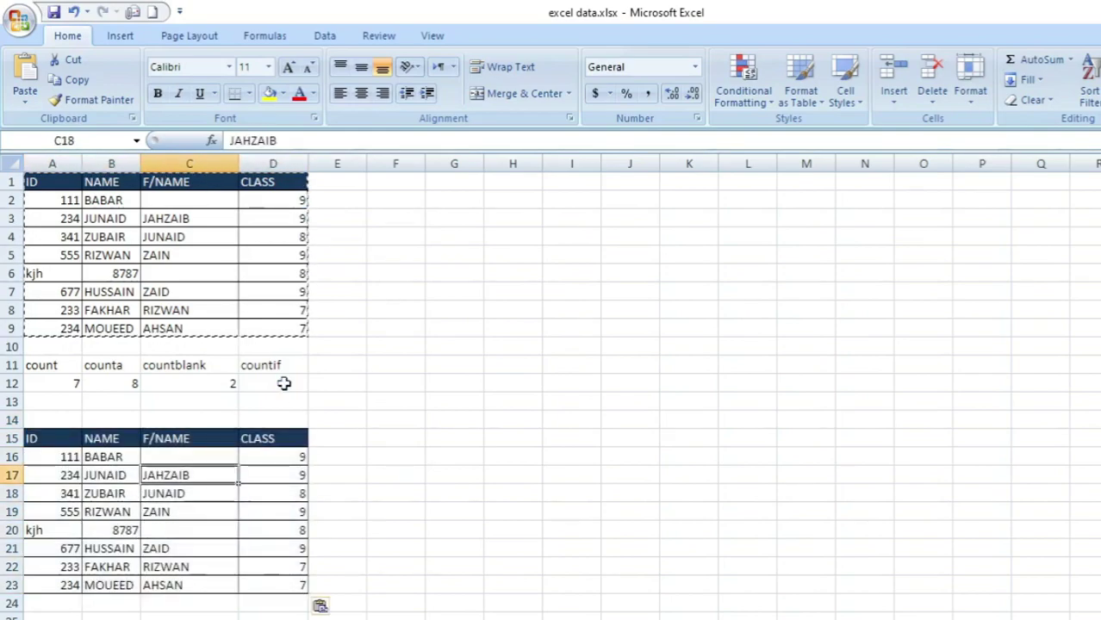
pyautogui.press('Up')
pyautogui.press('Escape')
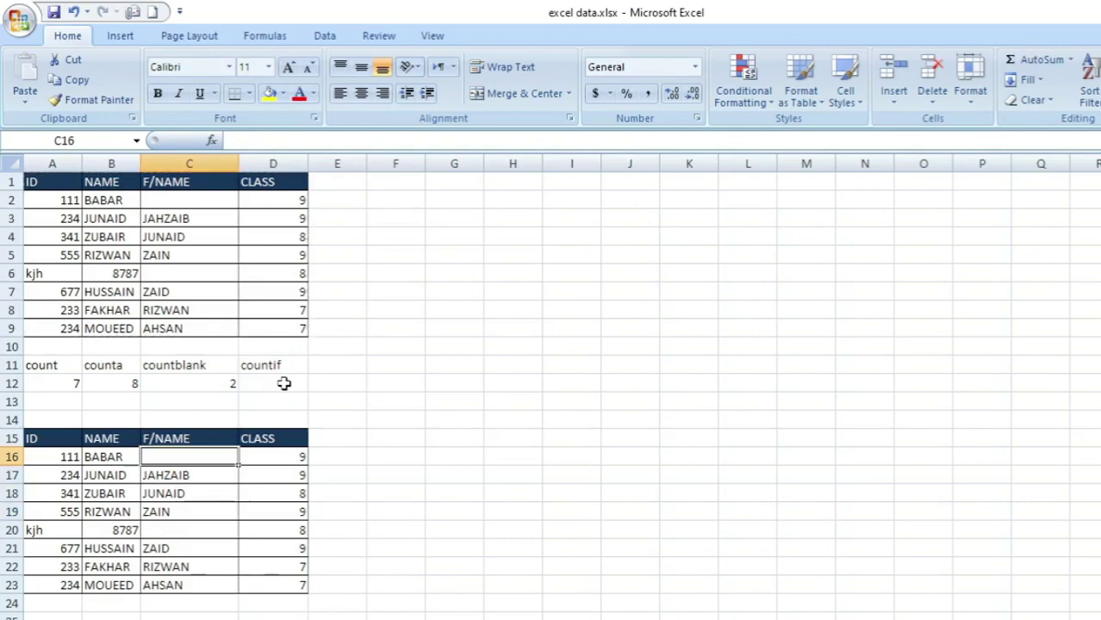
pyautogui.write('ag')
pyautogui.press('BackSpace')
pyautogui.press('BackSpace')
pyautogui.write('a')
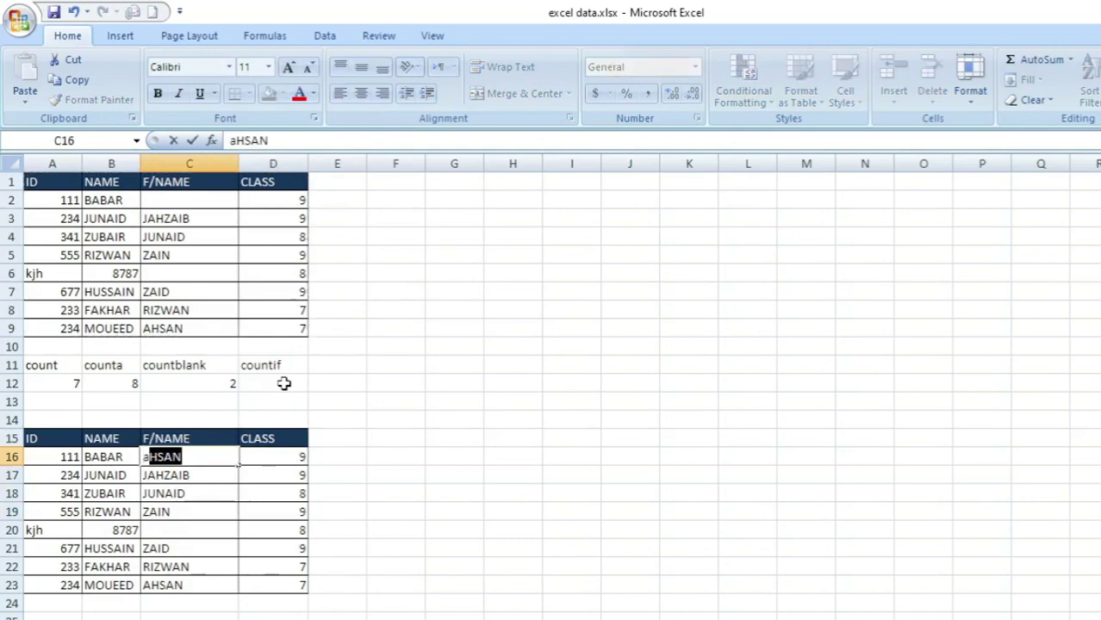
pyautogui.write('h')
pyautogui.press('Tab')
# Step: Copy the father's name in C21 into the empty F/NAME cell C20
pyautogui.press('Down')
pyautogui.press('Down')
pyautogui.press('Down')
pyautogui.press('Down')
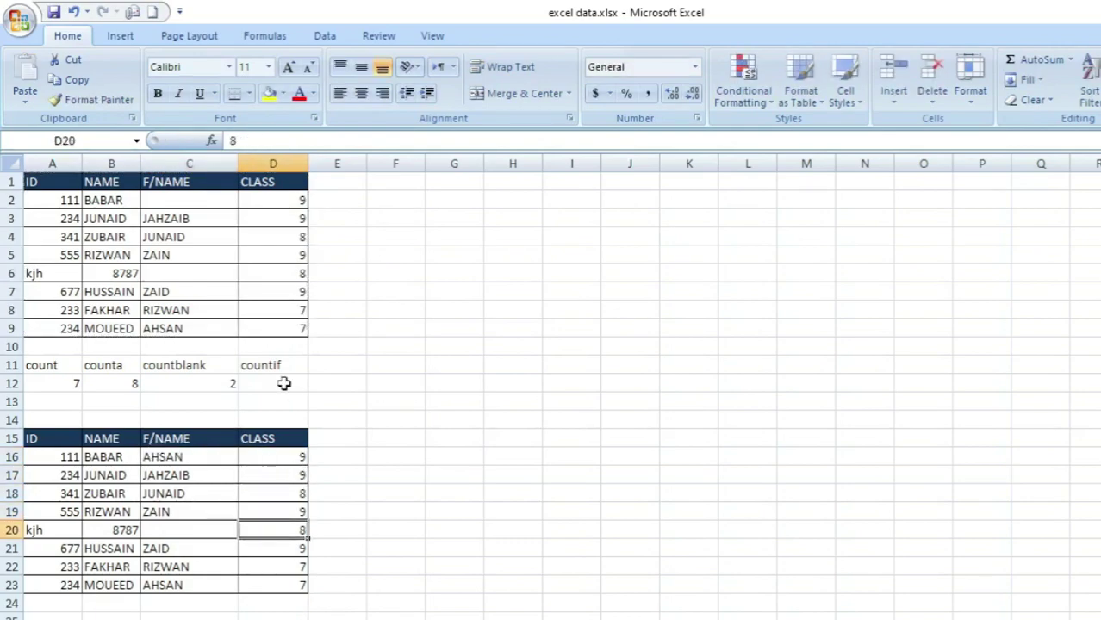
pyautogui.press('Left')
pyautogui.press('Down')
pyautogui.press('Up')
pyautogui.press('Down')
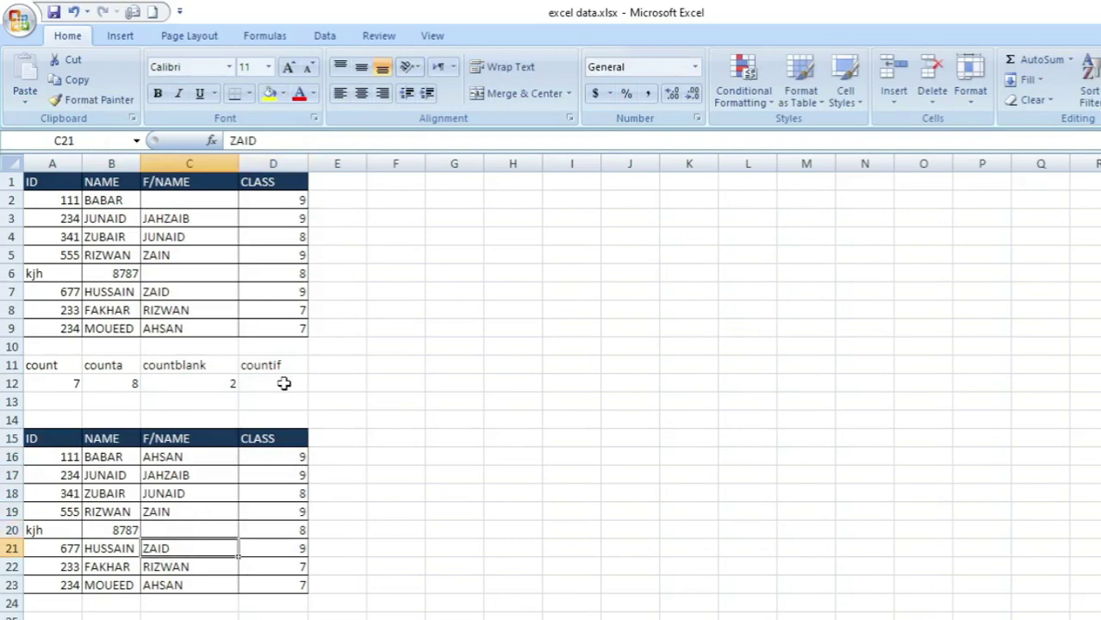
pyautogui.hotkey('ctrl', 'c')
pyautogui.press('Up')
pyautogui.hotkey('ctrl', 'v')
# Step: Replace the number in NAME cell B20 with the same student name as in B17
pyautogui.press('Left')
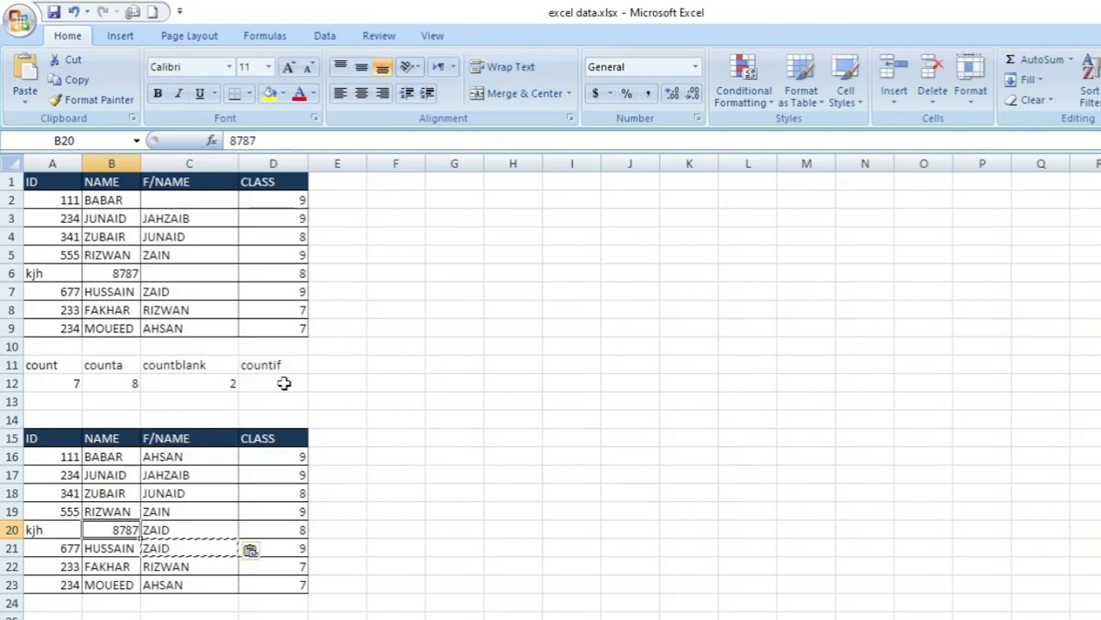
pyautogui.write('JUNAID')
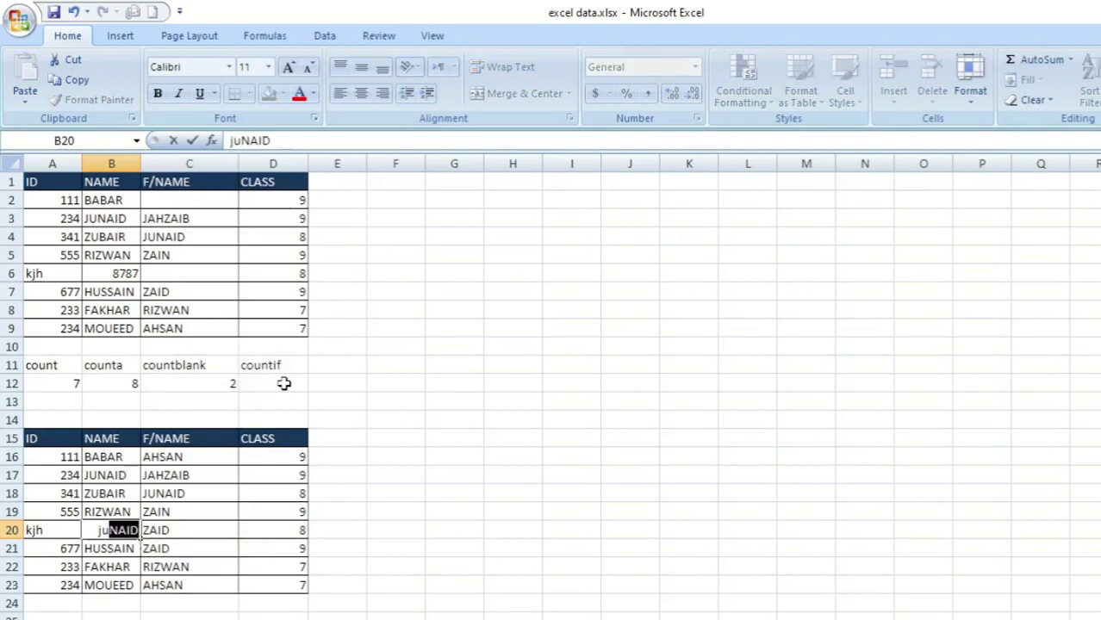
pyautogui.press('Return')
pyautogui.press('Up')
# Step: Replace the text in ID cell A20 with a three-digit student ID
pyautogui.press('Left')
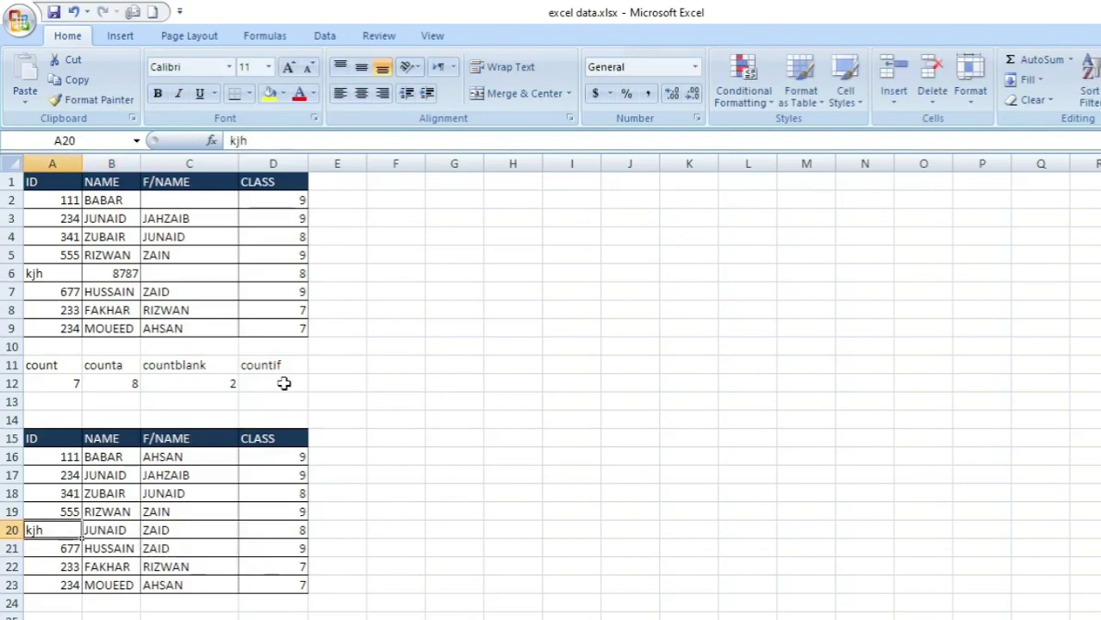
pyautogui.write('456')
pyautogui.press('Return')
pyautogui.press('Up')
# Step: Move the countif label from cell D11 to cell B26 below the copied table
pyautogui.press('Down')
pyautogui.press('Down')
pyautogui.press('Down')
pyautogui.press('Down')
pyautogui.press('Down')
pyautogui.press('Down')
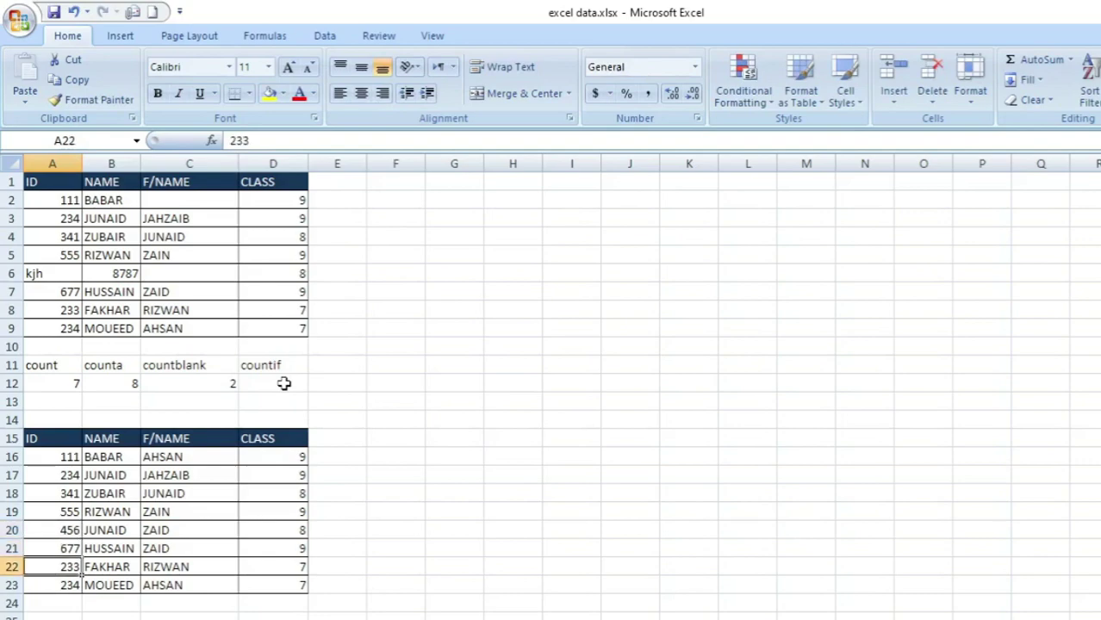
pyautogui.press('Down')
pyautogui.press('Down')
pyautogui.press('Down')
pyautogui.press('Up')
pyautogui.press('Up')
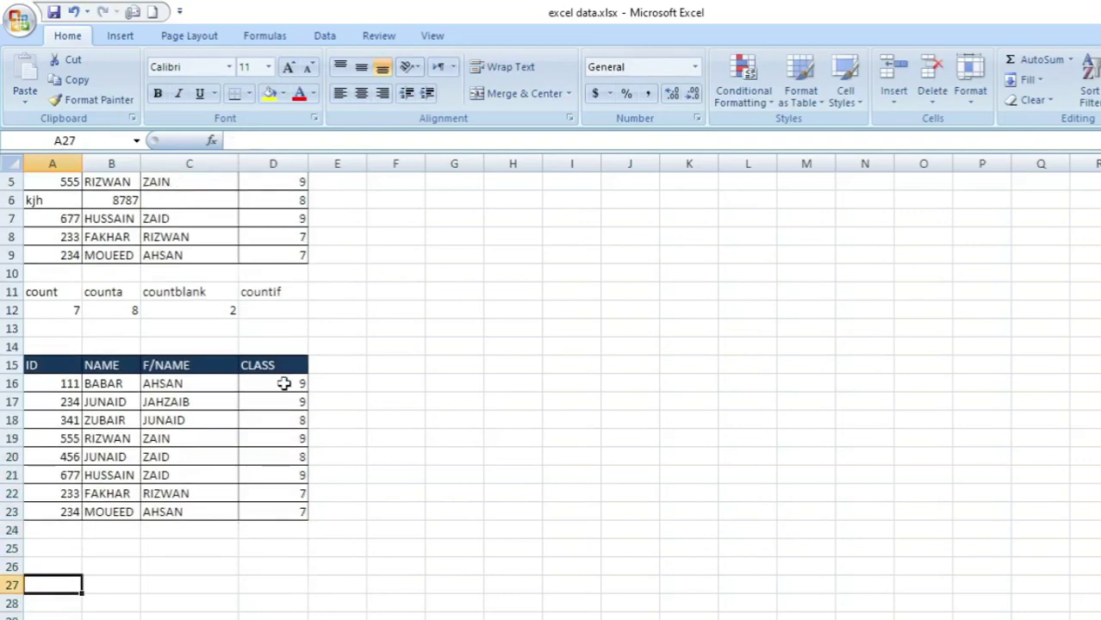
pyautogui.press('Up')
pyautogui.press('Up')
pyautogui.press('Right')
pyautogui.press('Right')
pyautogui.press('Right')
pyautogui.press('Right')
pyautogui.press('Left')
pyautogui.press('Up')
pyautogui.press('Up')
pyautogui.press('Up')
pyautogui.press('Up')
pyautogui.press('Up')
pyautogui.press('Up')
pyautogui.press('Up')
pyautogui.press('Up')
pyautogui.press('Up')
pyautogui.press('Up')
pyautogui.press('Up')
pyautogui.press('Up')
pyautogui.press('Up')
pyautogui.press('Up')
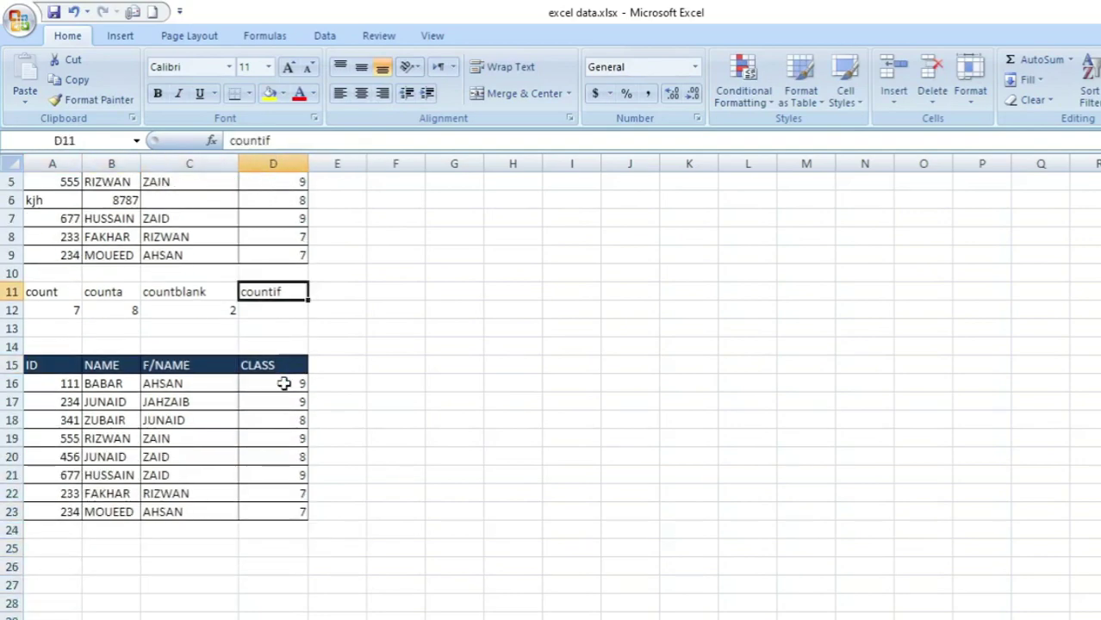
pyautogui.click(72, 79)
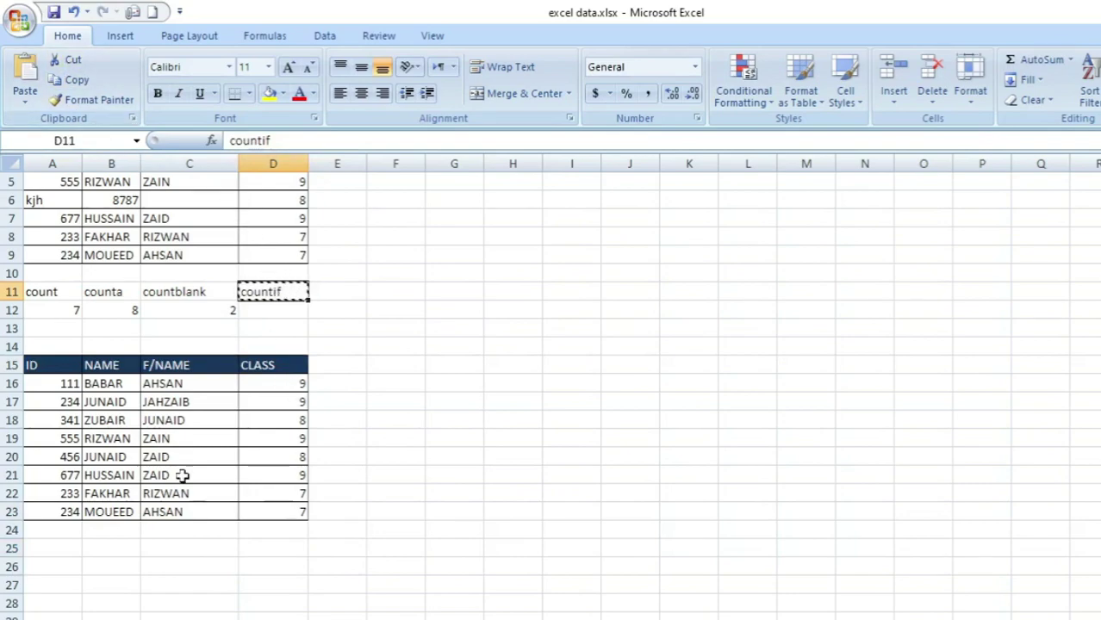
pyautogui.click(115, 563)
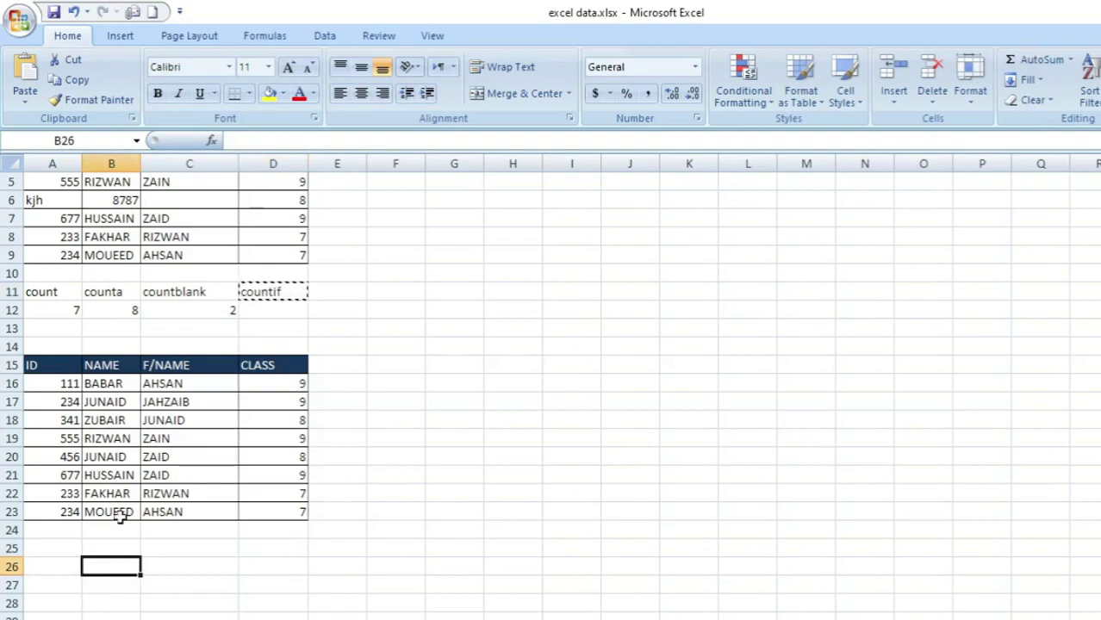
pyautogui.click(25, 78)
pyautogui.click(180, 604)
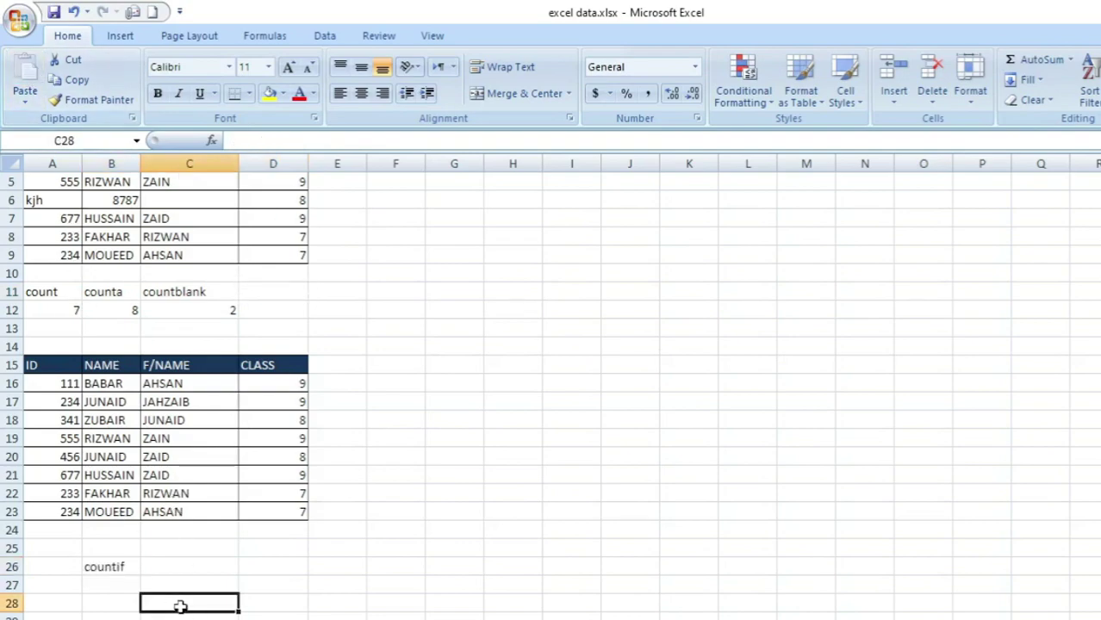
# Step: Examine the student names in range B16:B23, which COUNTIF has to search
pyautogui.press('Up')
pyautogui.press('Left')
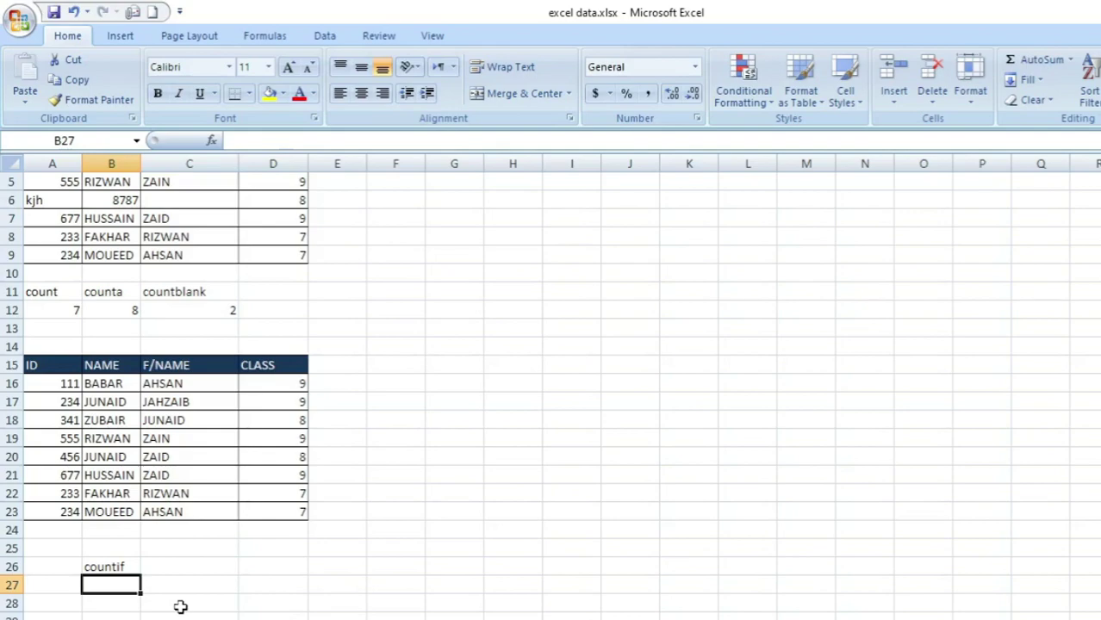
pyautogui.press('Up')
pyautogui.press('Up')
pyautogui.press('Up')
pyautogui.press('Up')
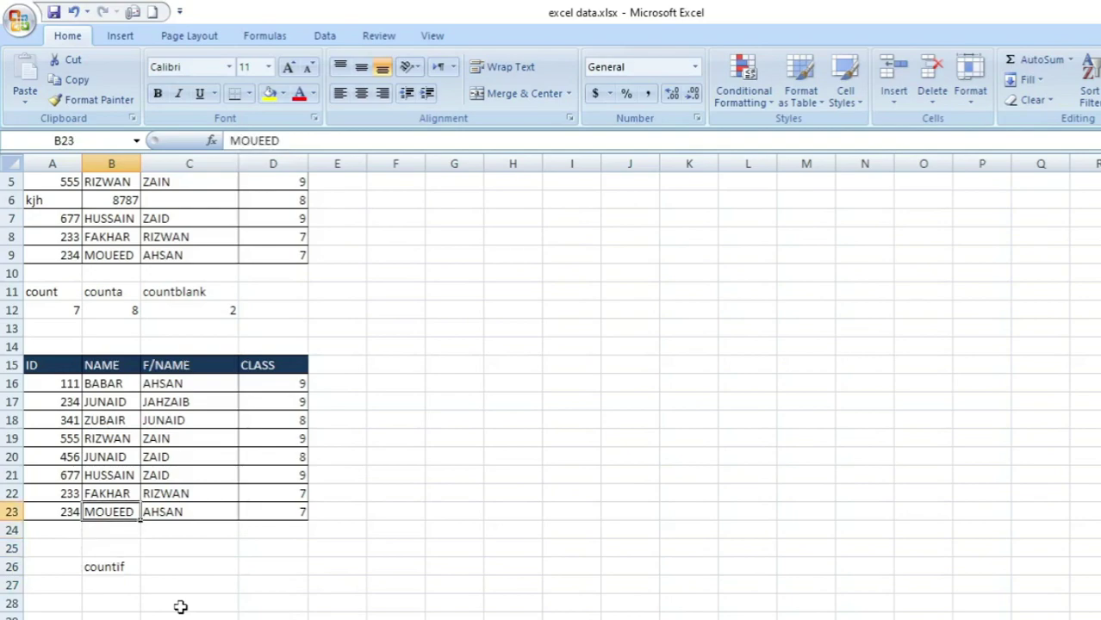
pyautogui.hotkey('ctrl', 'shift', 'Up')
pyautogui.hotkey('ctrl', 'c')
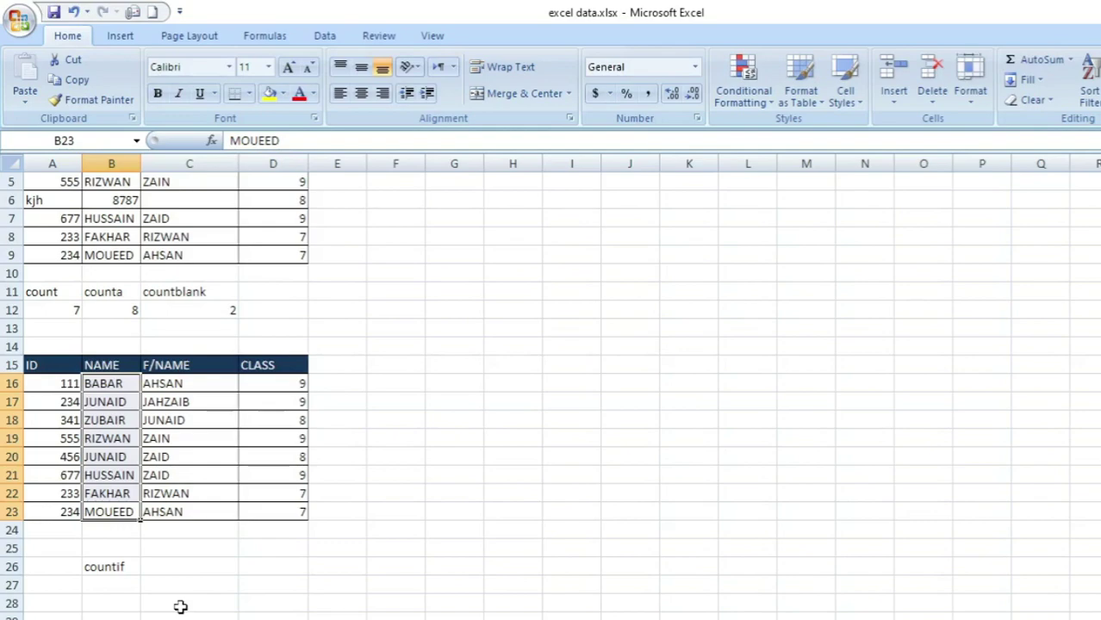
pyautogui.press('Escape')
# Step: Enter a COUNTIF formula in B27 over range B16:B23, with the student name from B16 as the quoted text criterion
pyautogui.press('Down')
pyautogui.press('Down')
pyautogui.press('Down')
pyautogui.press('Down')
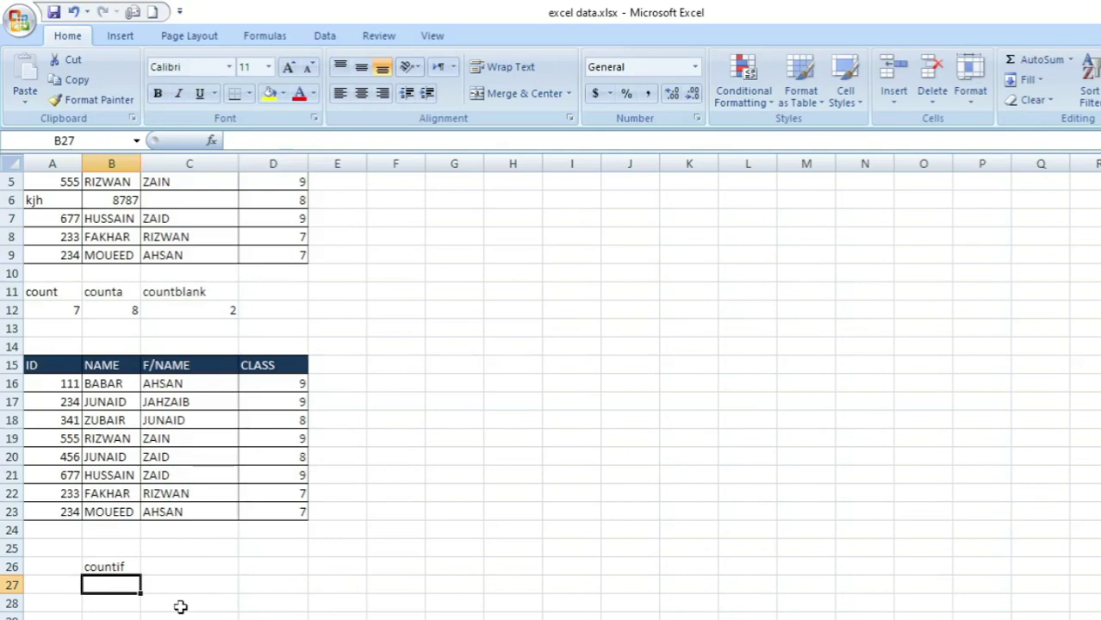
pyautogui.write('=countif')
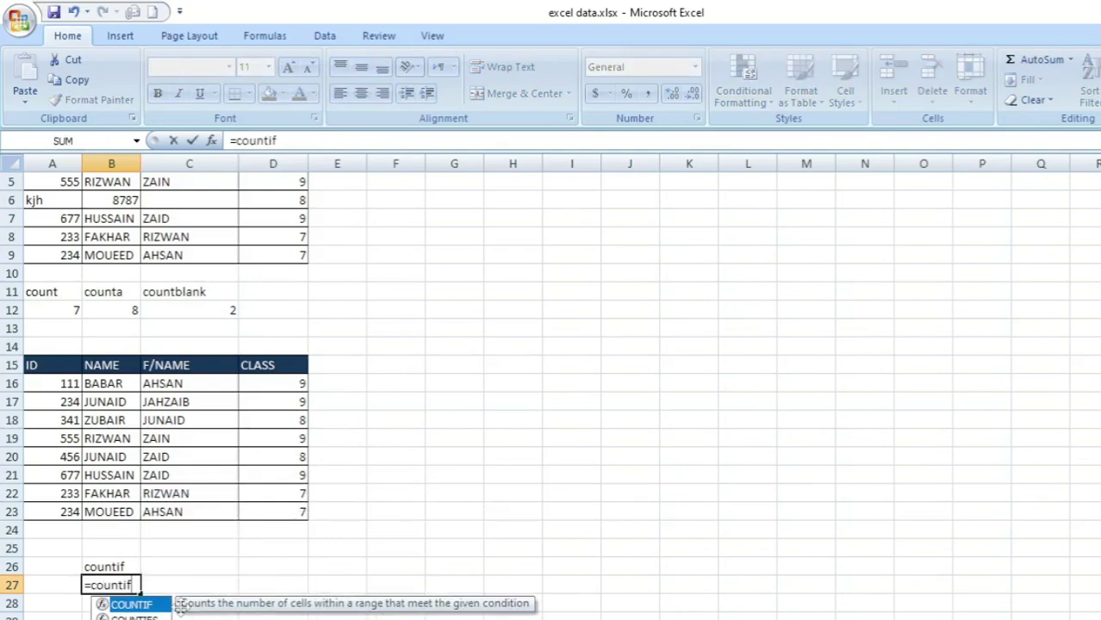
pyautogui.write('(')
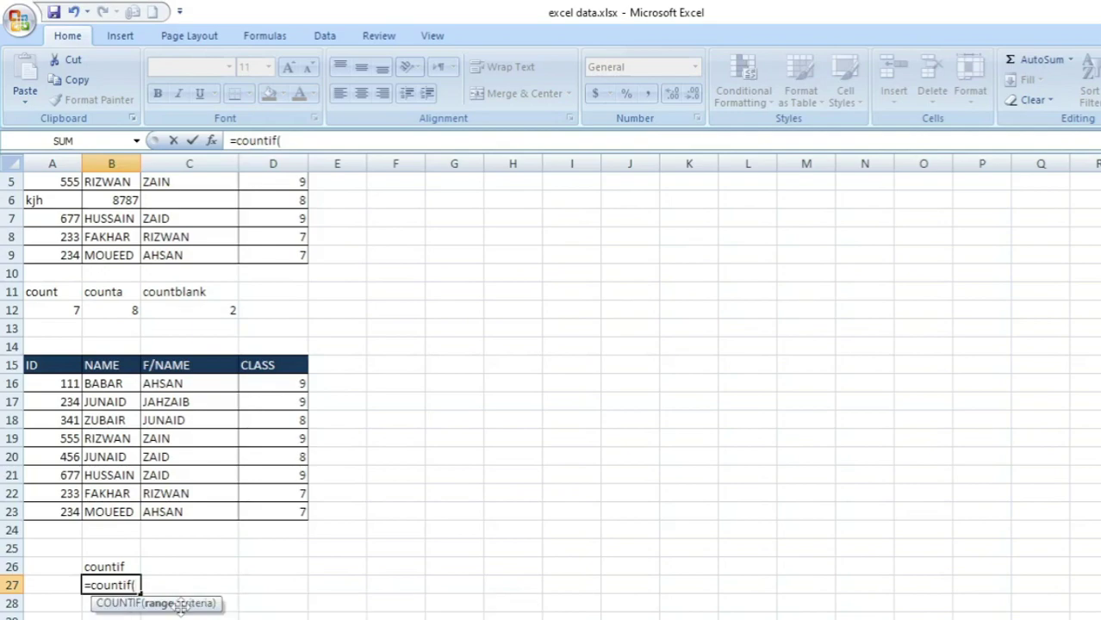
pyautogui.moveTo(122, 512); pyautogui.dragTo(118, 384)
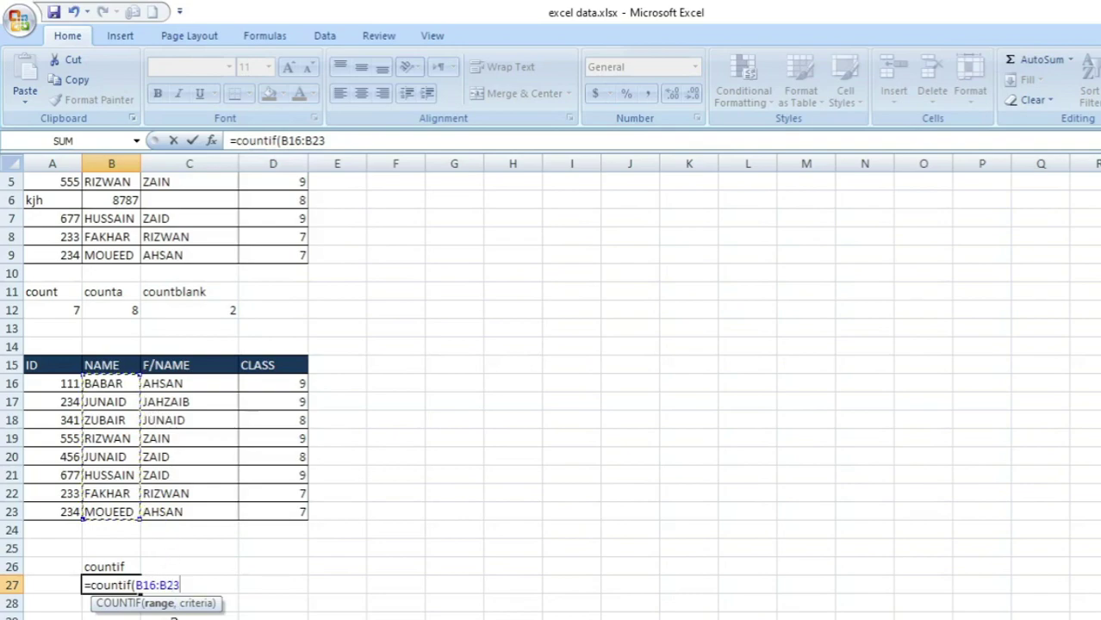
pyautogui.write(',')
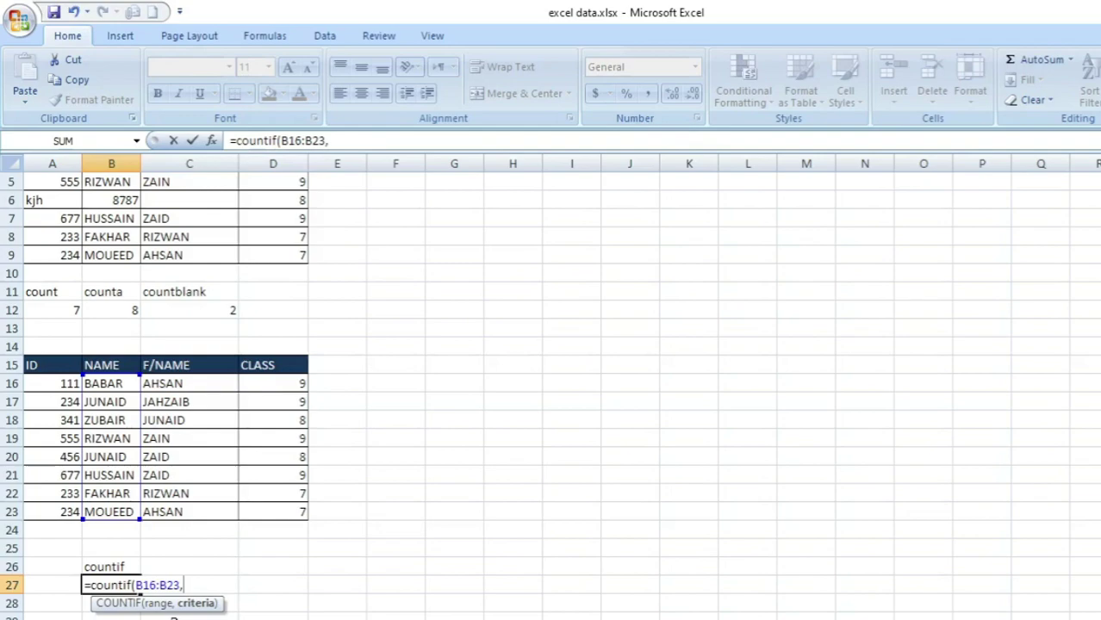
pyautogui.write('"')
pyautogui.write('babar')
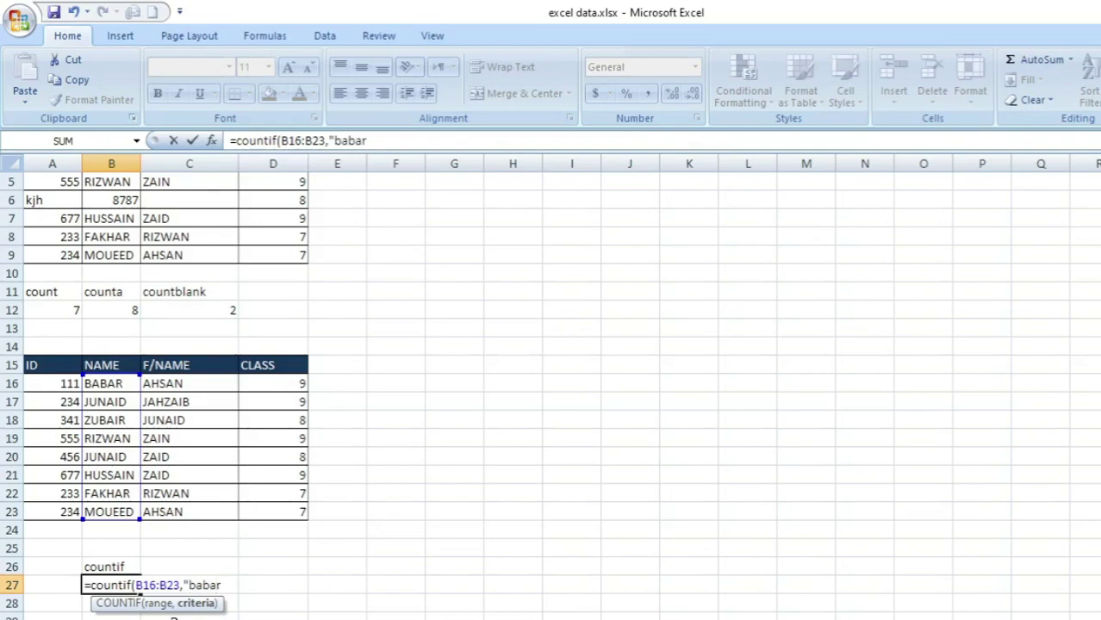
pyautogui.write('")')
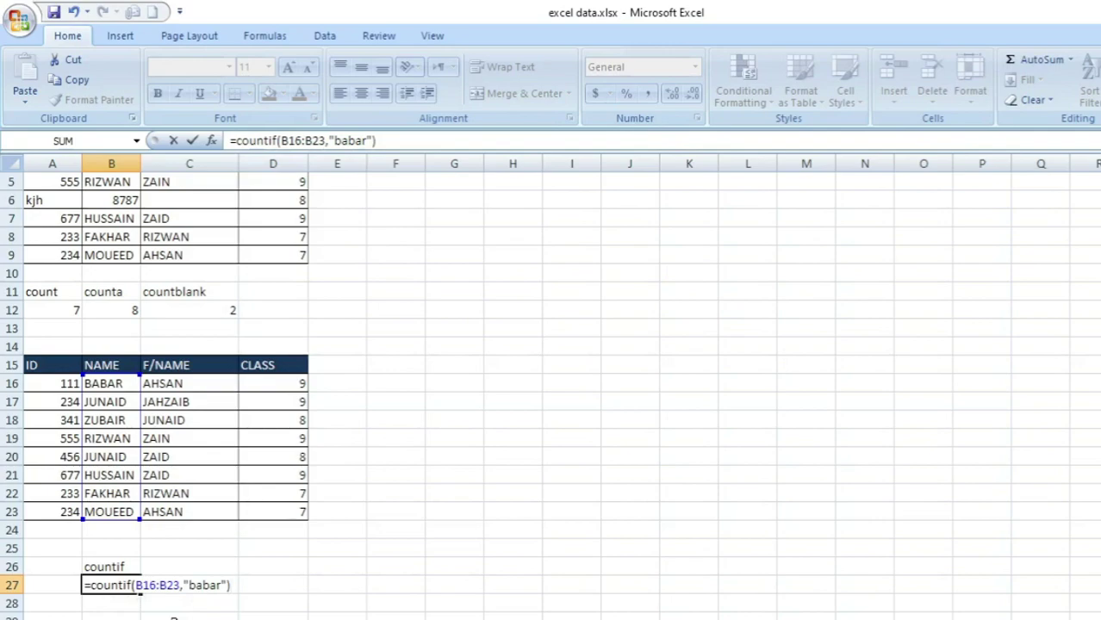
pyautogui.press('Return')
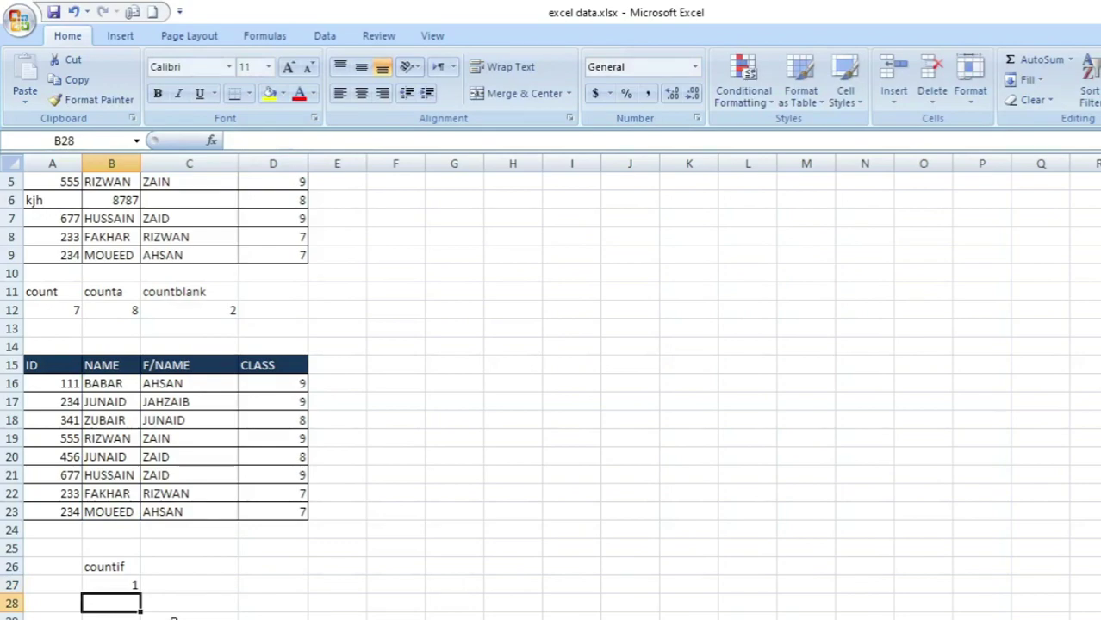
# Step: Replace the student name in B23 with the name used as the COUNTIF criterion
pyautogui.press('Up')
pyautogui.press('Up')
pyautogui.press('Up')
pyautogui.press('Up')
pyautogui.press('Up')
pyautogui.write('babar')
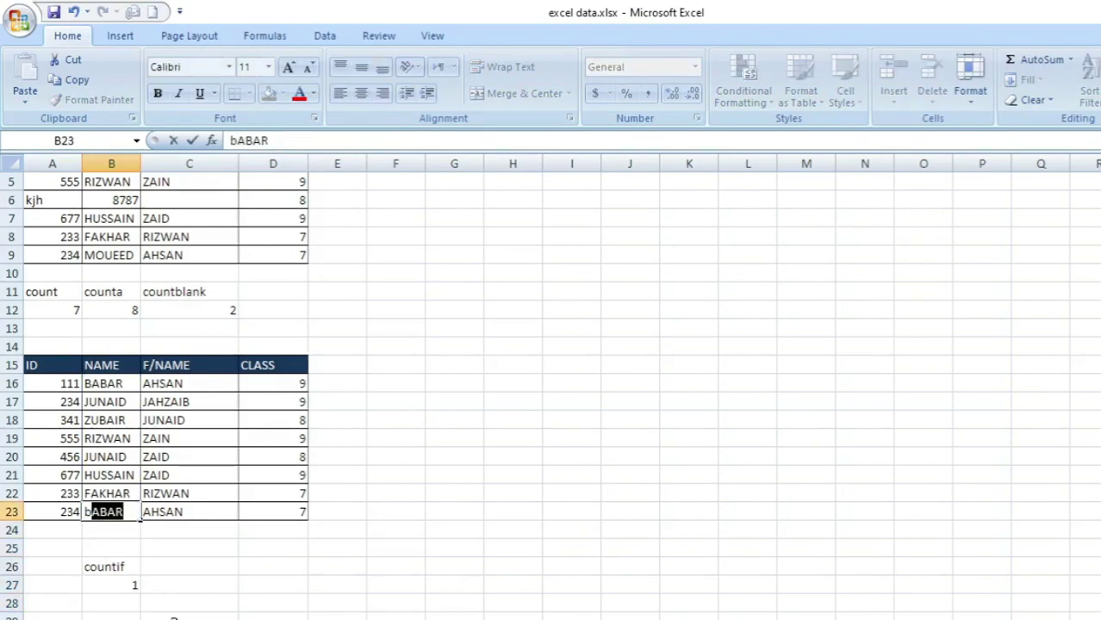
pyautogui.press('Return')
# Step: Check the COUNTIF result in B27 against the matching entries in the copied table's NAME column
pyautogui.press('Down')
pyautogui.press('Down')
pyautogui.press('Down')
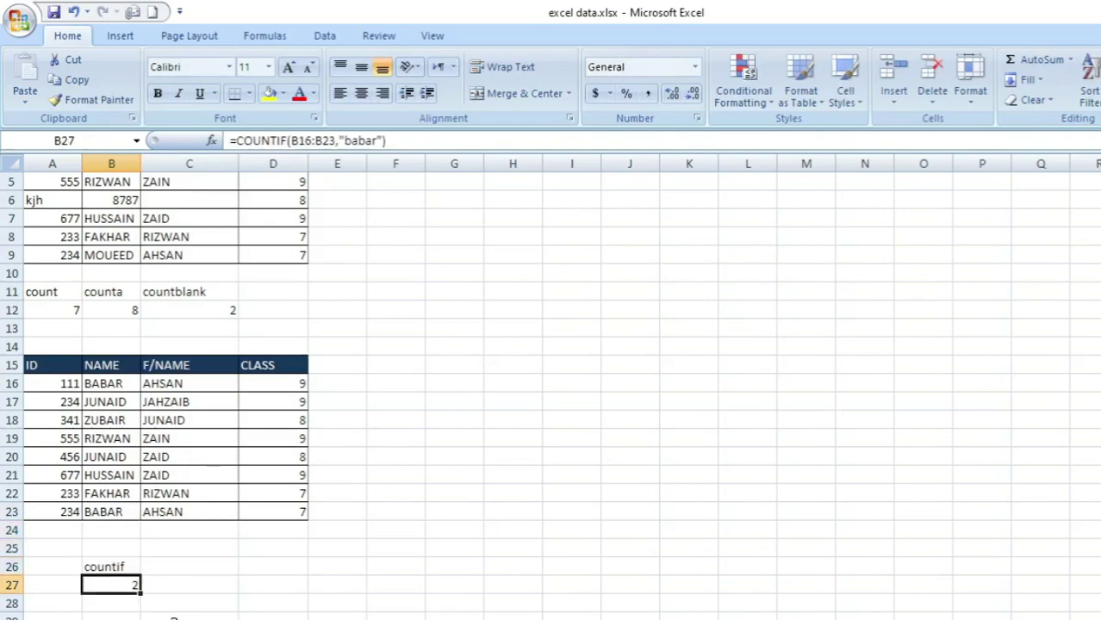
pyautogui.press('Up')
pyautogui.press('Up')
pyautogui.press('Up')
pyautogui.press('Up')
pyautogui.press('Up')
pyautogui.press('Up')
pyautogui.press('Up')
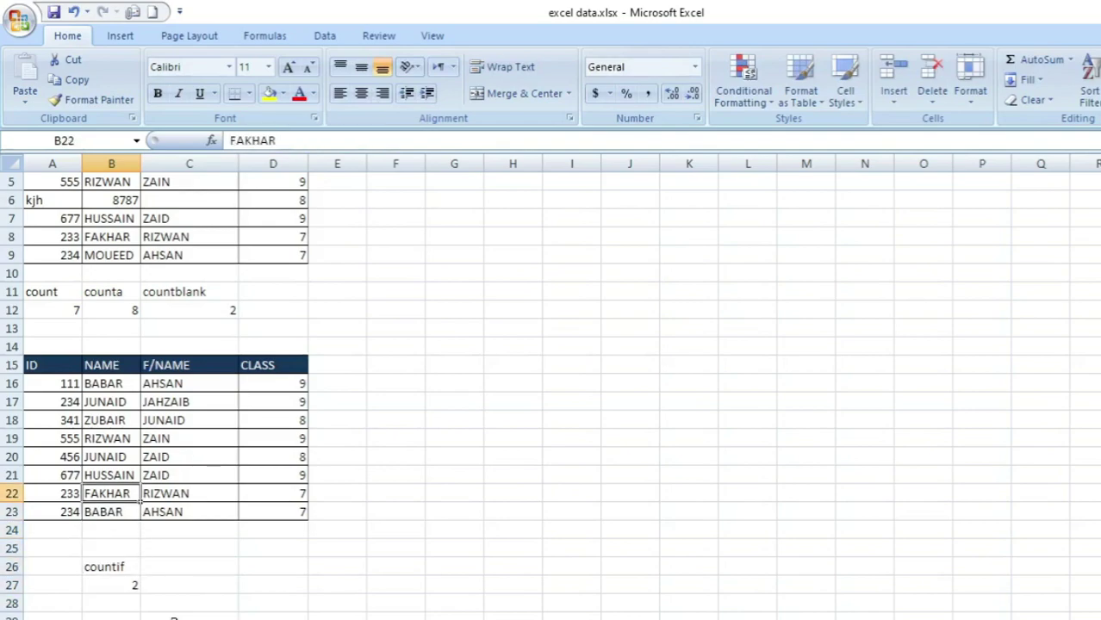
pyautogui.press('Down')
pyautogui.press('Down')
pyautogui.press('Down')
pyautogui.press('Down')
pyautogui.press('Down')
pyautogui.press('Down')
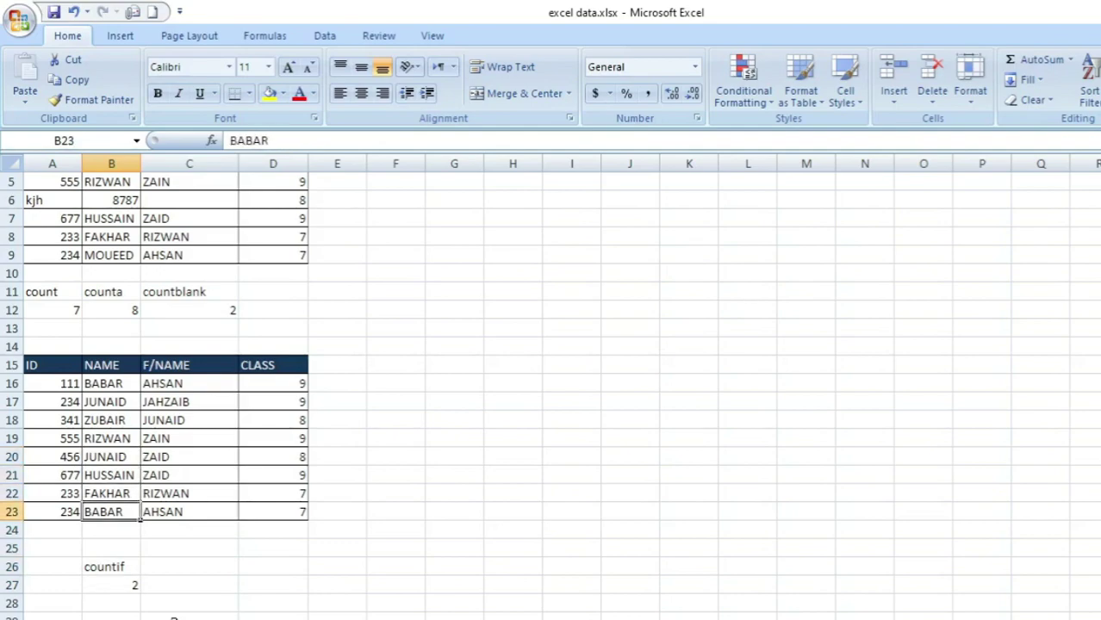
# Step: Enter a COUNTIF formula in C27 over range C16:C23, with the father's name from C20 as the quoted text criterion
pyautogui.press('Right')
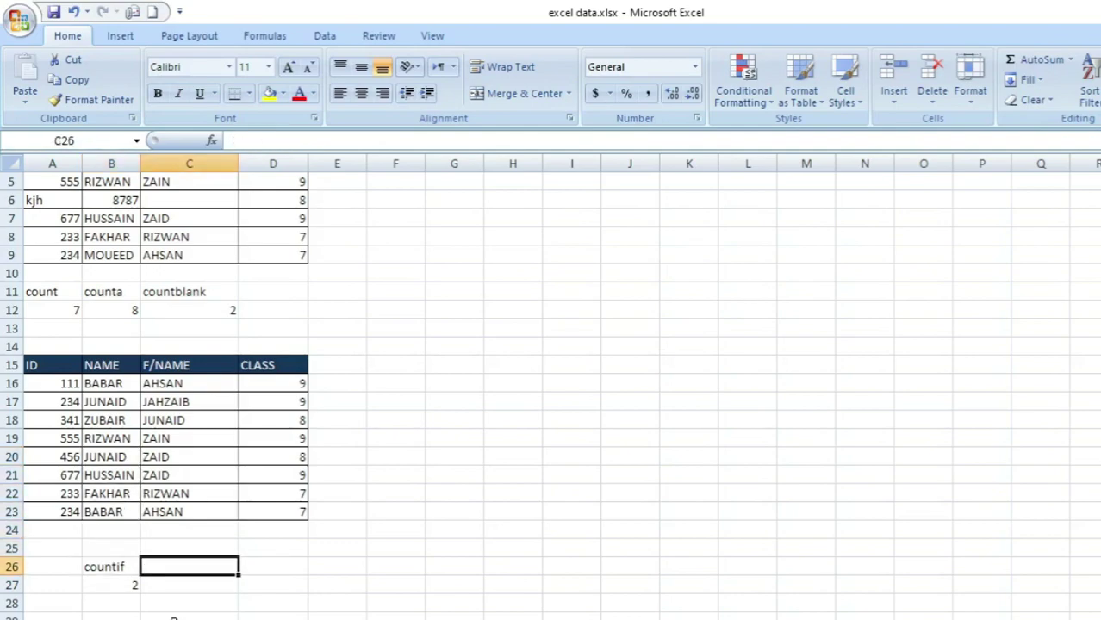
pyautogui.press('Down')
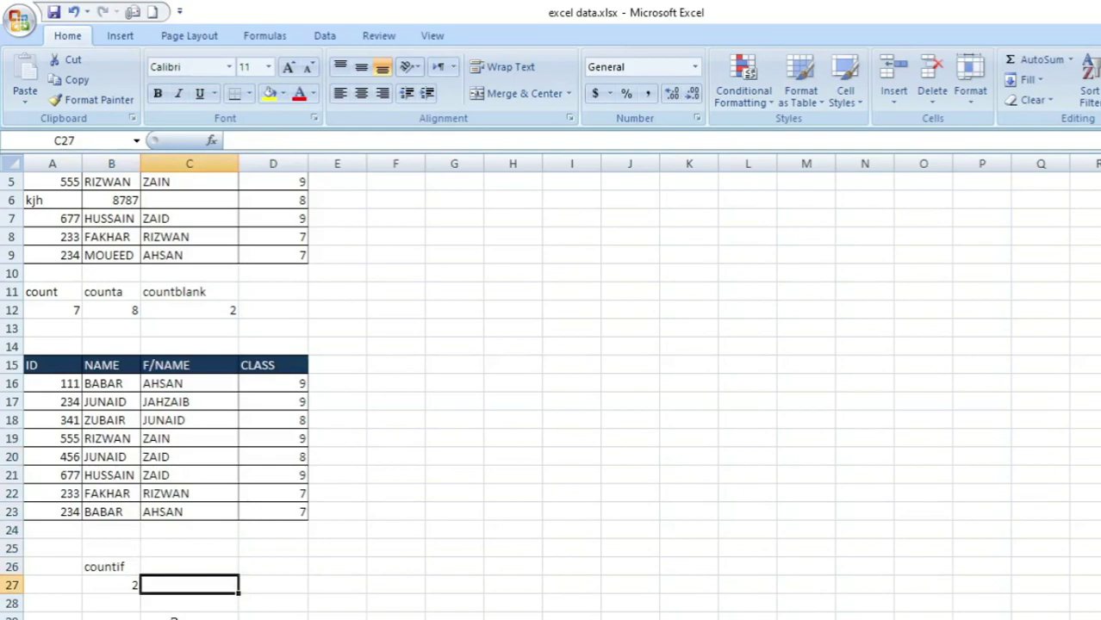
pyautogui.write('=counti')
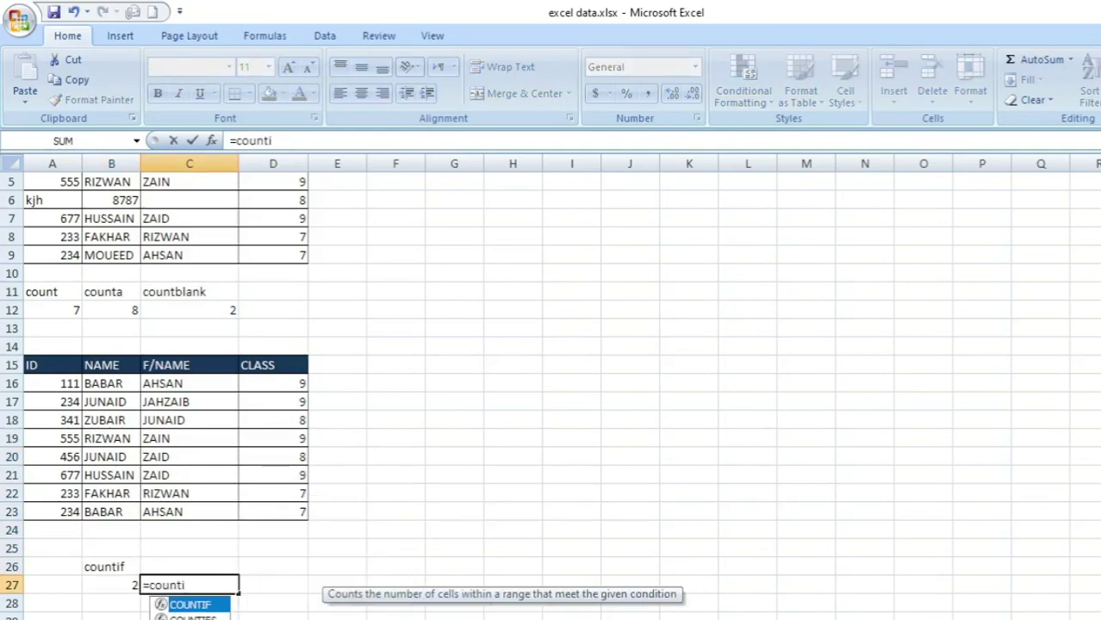
pyautogui.write('f(')
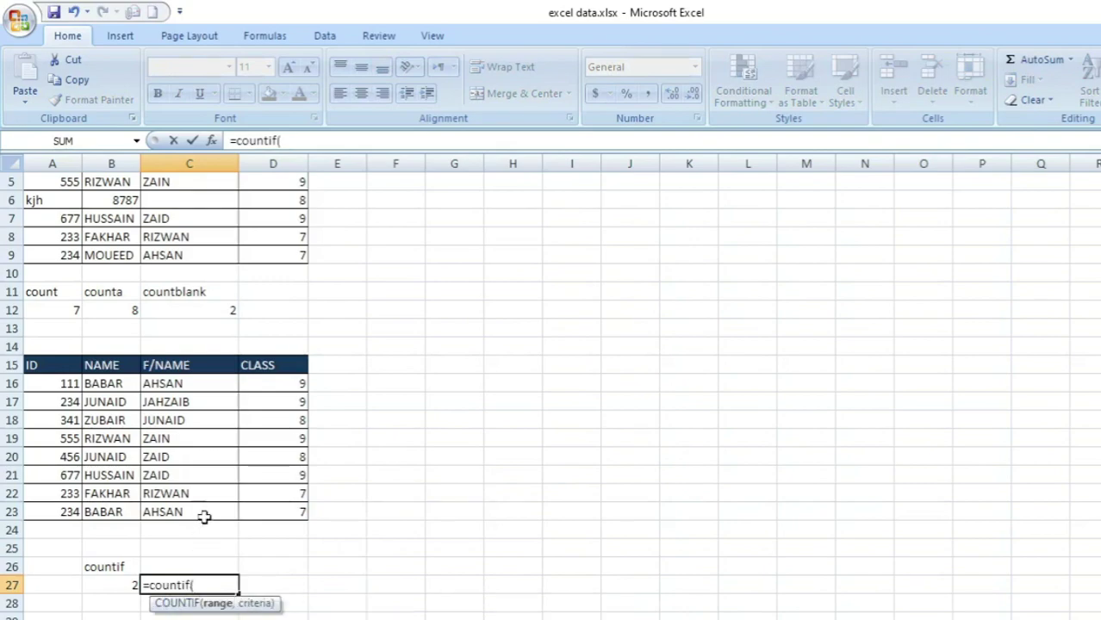
pyautogui.moveTo(208, 514); pyautogui.dragTo(206, 391)
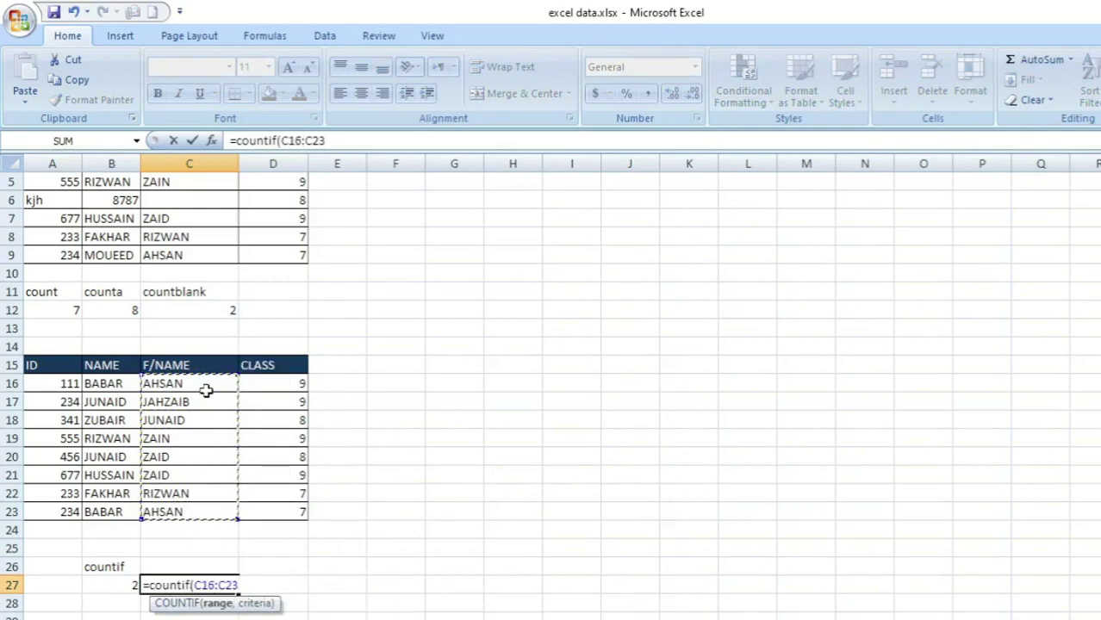
pyautogui.write(',')
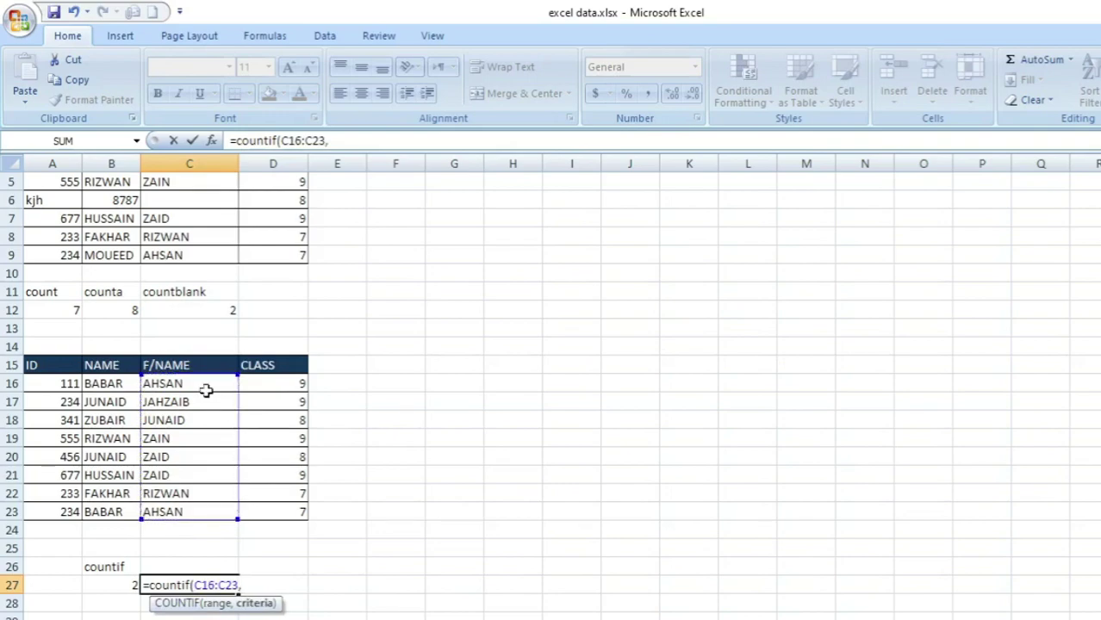
pyautogui.write('"zaid")')
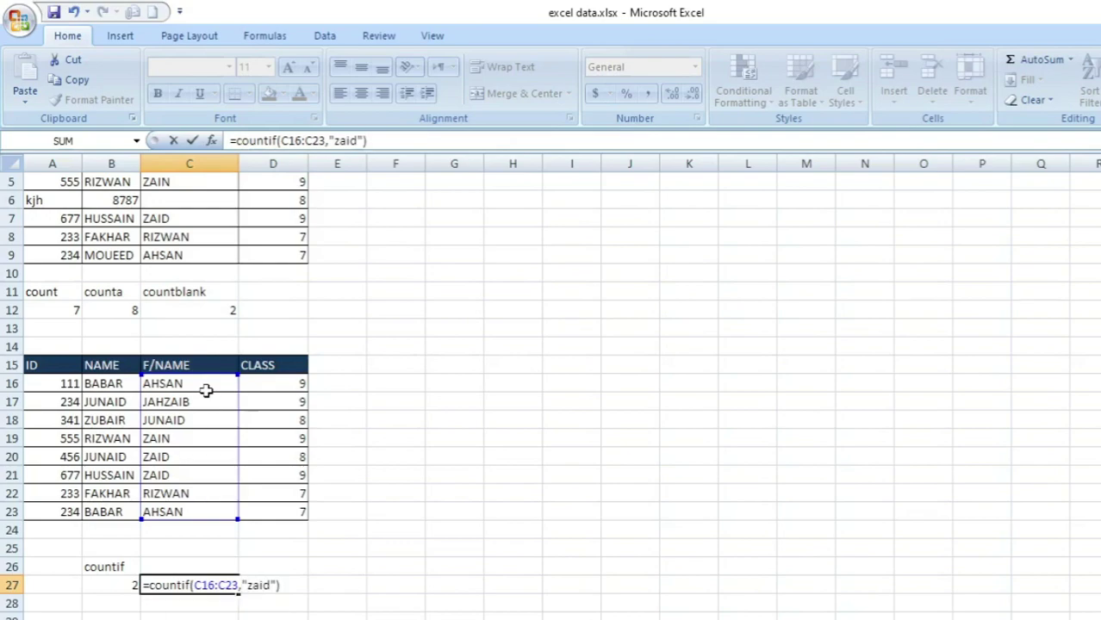
pyautogui.press('Return')
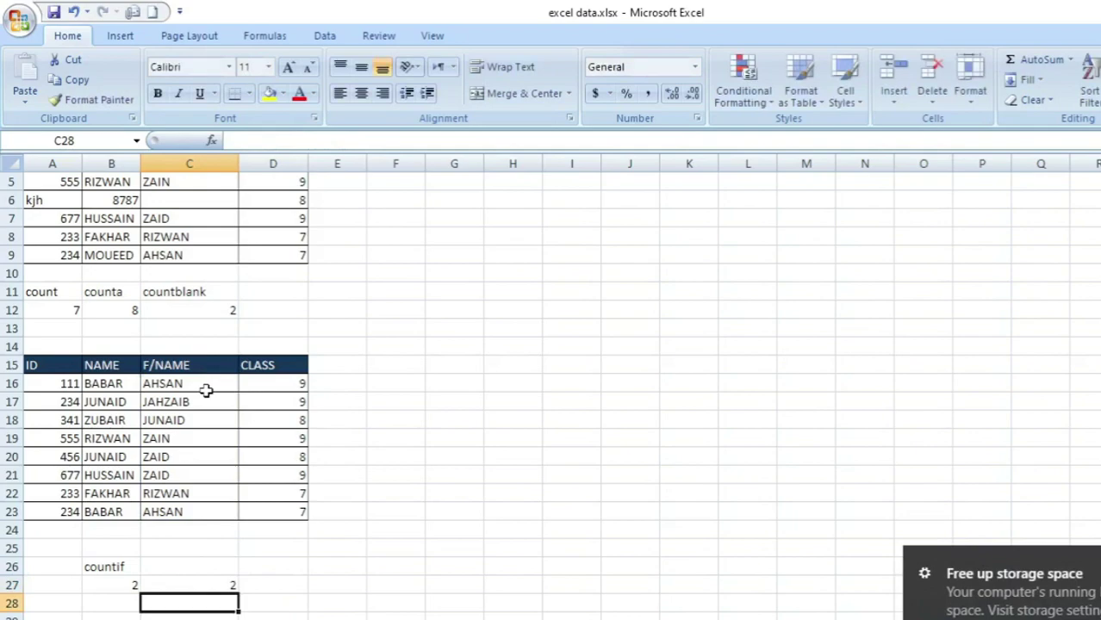
pyautogui.click(1098, 573)
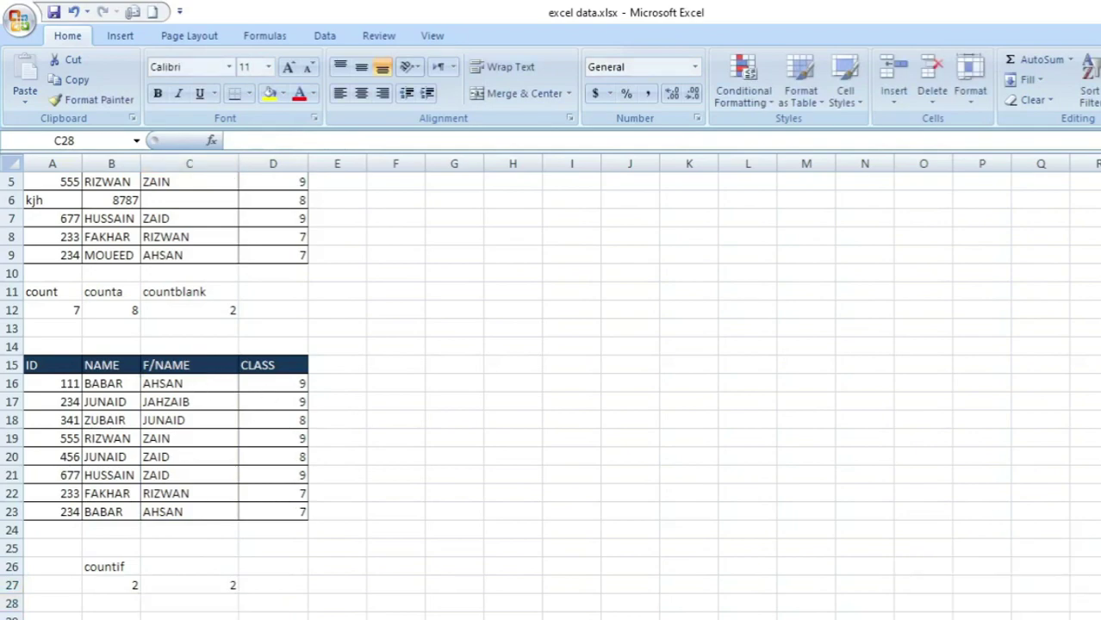
pyautogui.click(196, 586)
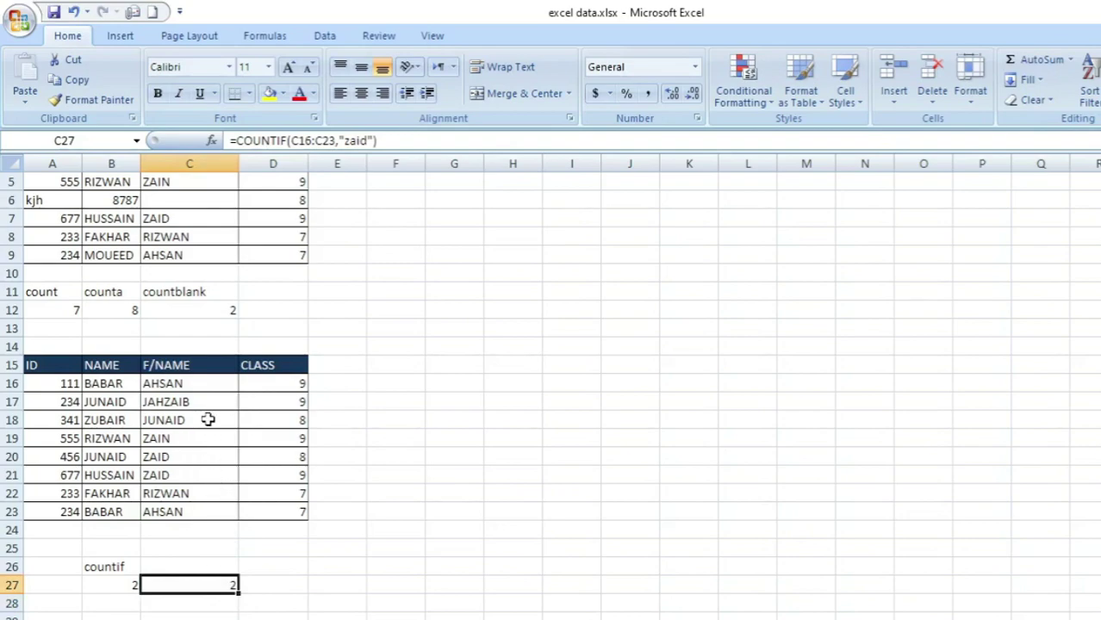
# Step: Replace the F/NAME entries in C23 and C18 with the father's name used as the COUNTIF criterion in C27
pyautogui.click(181, 511)
pyautogui.write('zaid')
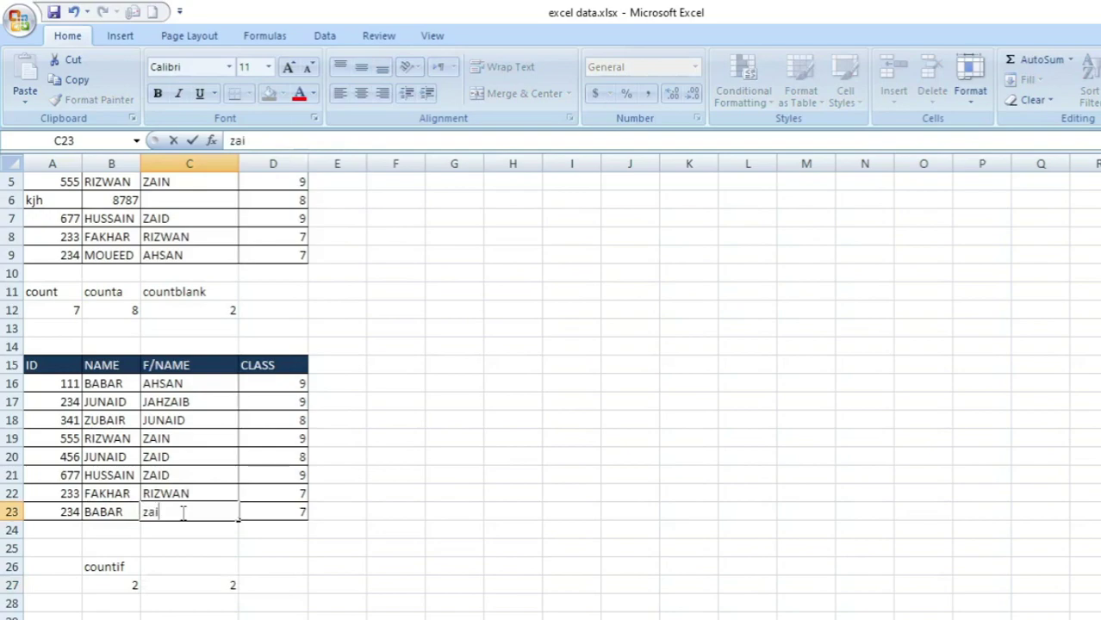
pyautogui.press('Return')
pyautogui.press('Up')
pyautogui.press('Up')
pyautogui.press('Up')
pyautogui.press('Up')
pyautogui.press('Up')
pyautogui.press('Up')
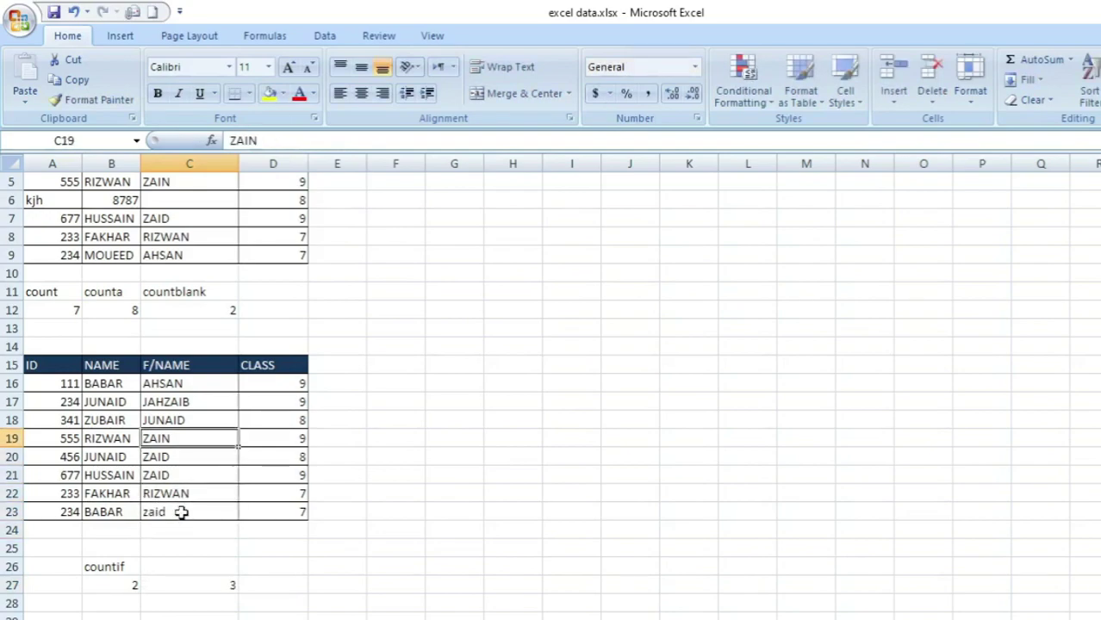
pyautogui.write('zaid')
pyautogui.press('Return')
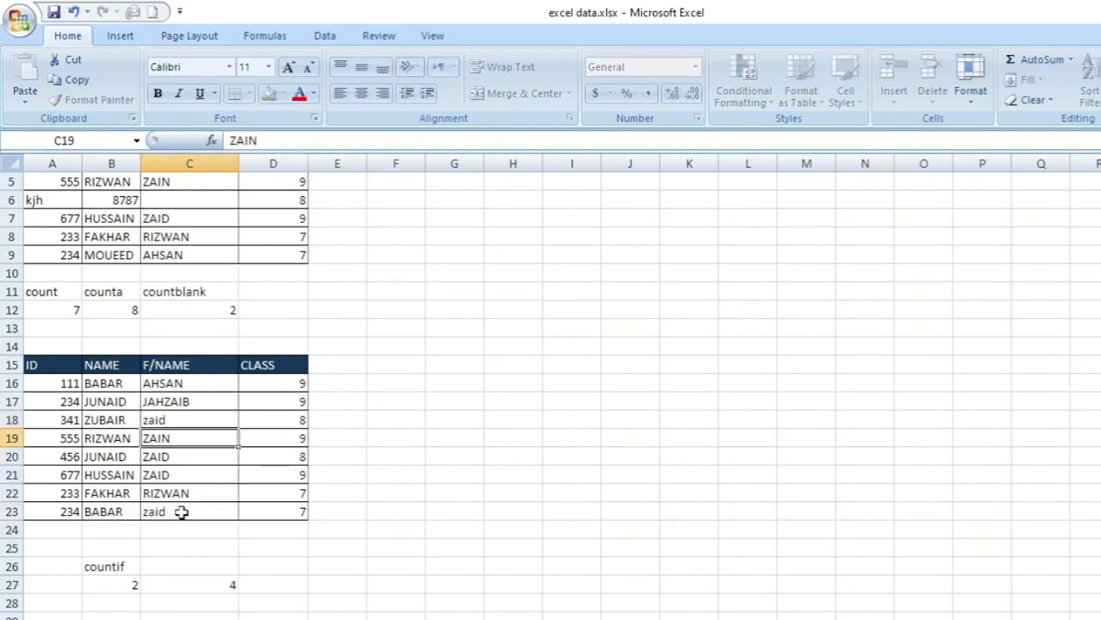
# Step: Check the COUNTIF result in C27 against the matching F/NAME entries in C16:C23, and review the formula in B27
pyautogui.press('Down')
pyautogui.press('Down')
pyautogui.press('Down')
pyautogui.press('Down')
pyautogui.press('Down')
pyautogui.press('Down')
pyautogui.press('Down')
pyautogui.press('Down')
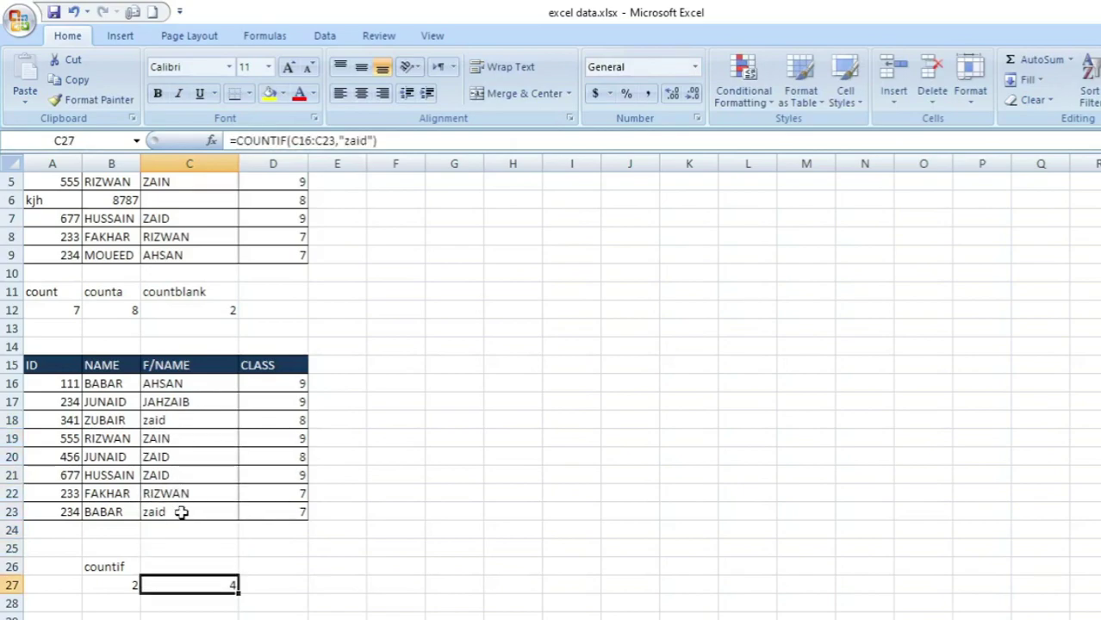
pyautogui.moveTo(182, 513); pyautogui.dragTo(179, 386)
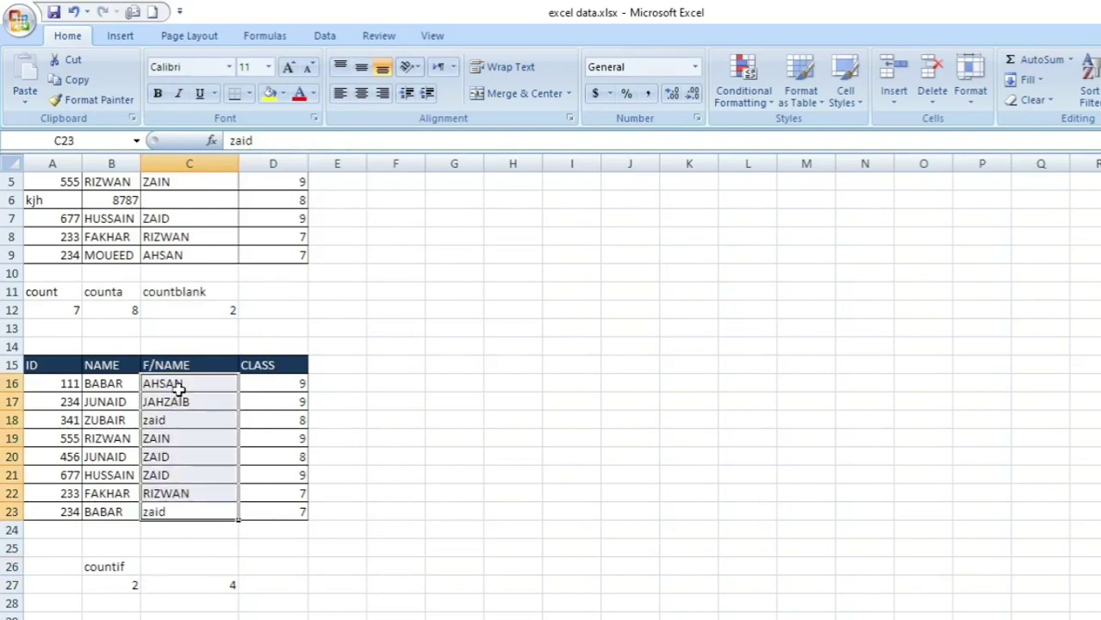
pyautogui.click(109, 589)
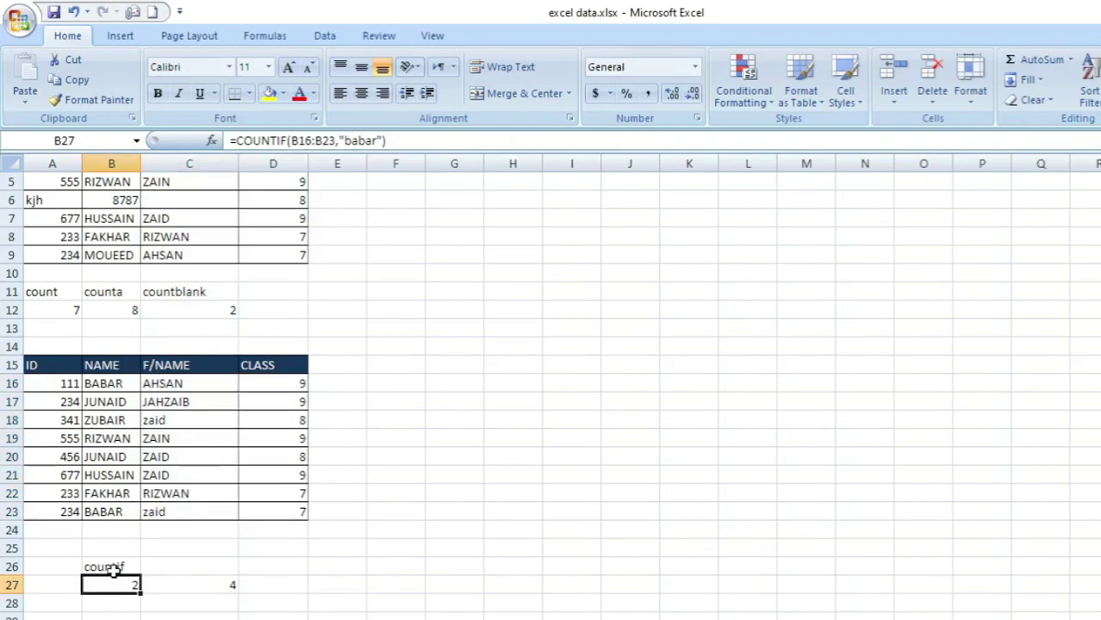
pyautogui.click(209, 600)
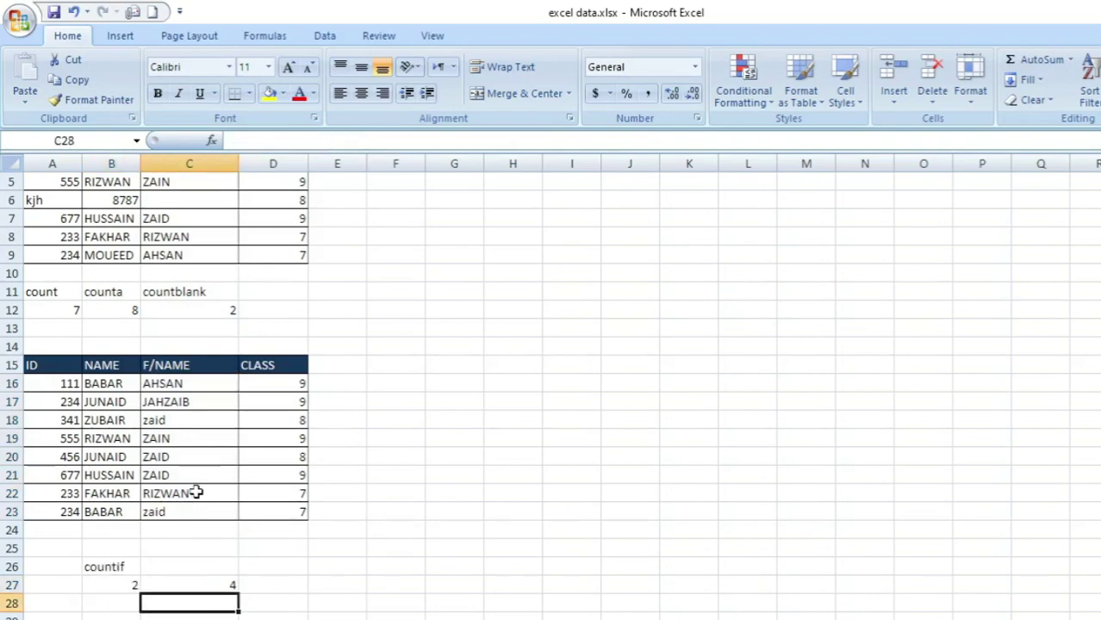
pyautogui.moveTo(192, 508); pyautogui.dragTo(191, 390)
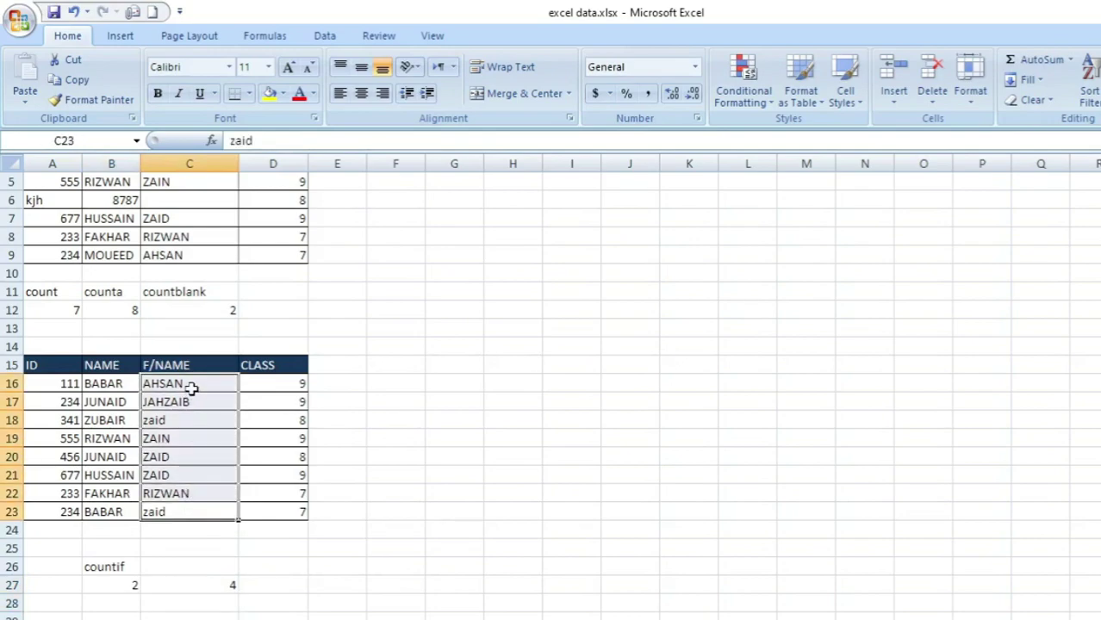